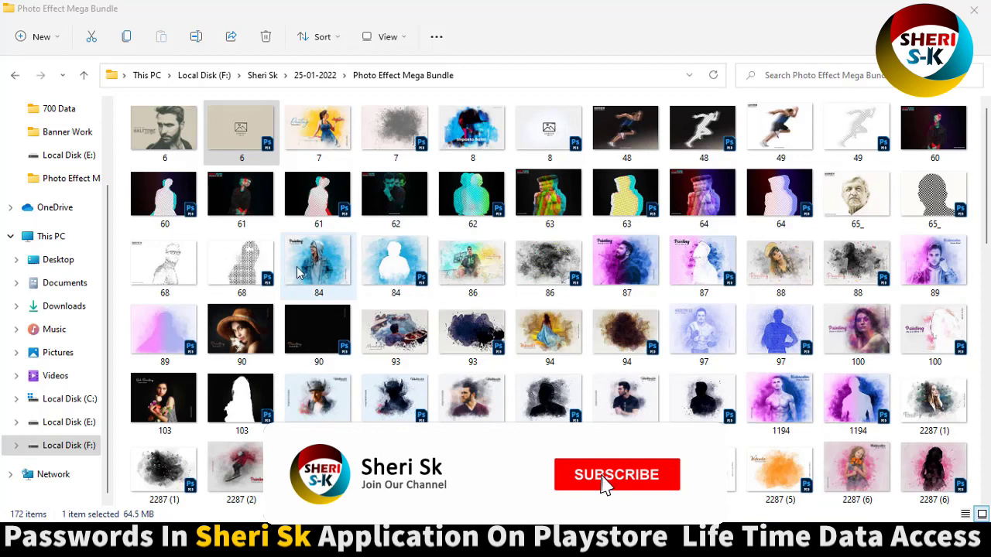
# Check the preview folder's properties to see its total size.
pyautogui.click(340, 229)
pyautogui.click(360, 240)
pyautogui.rightClick(370, 242)
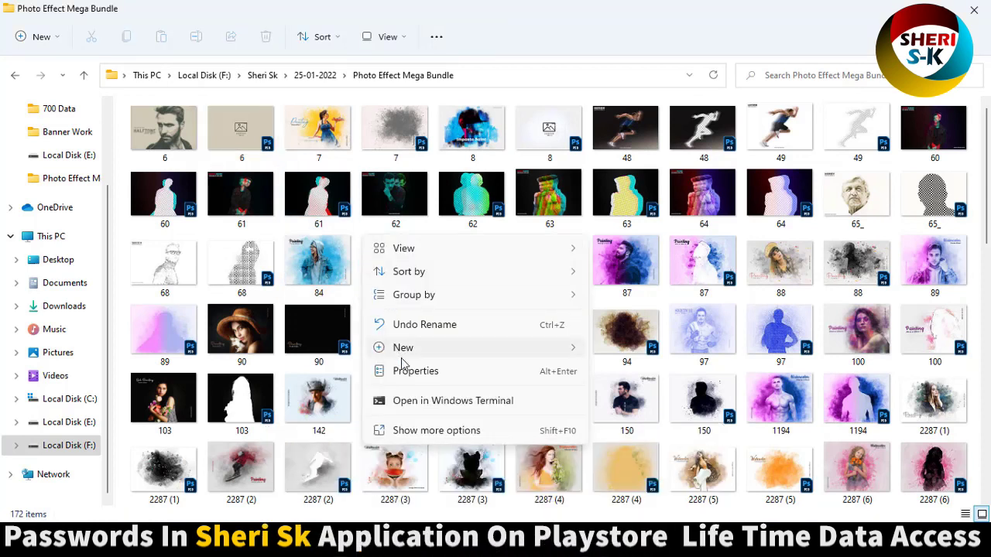
pyautogui.click(399, 367)
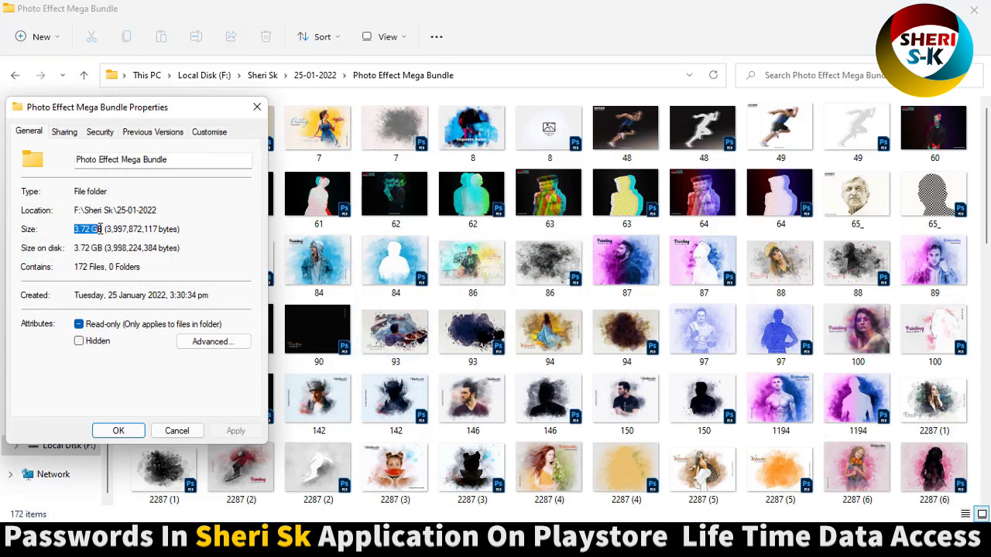
pyautogui.click(118, 430)
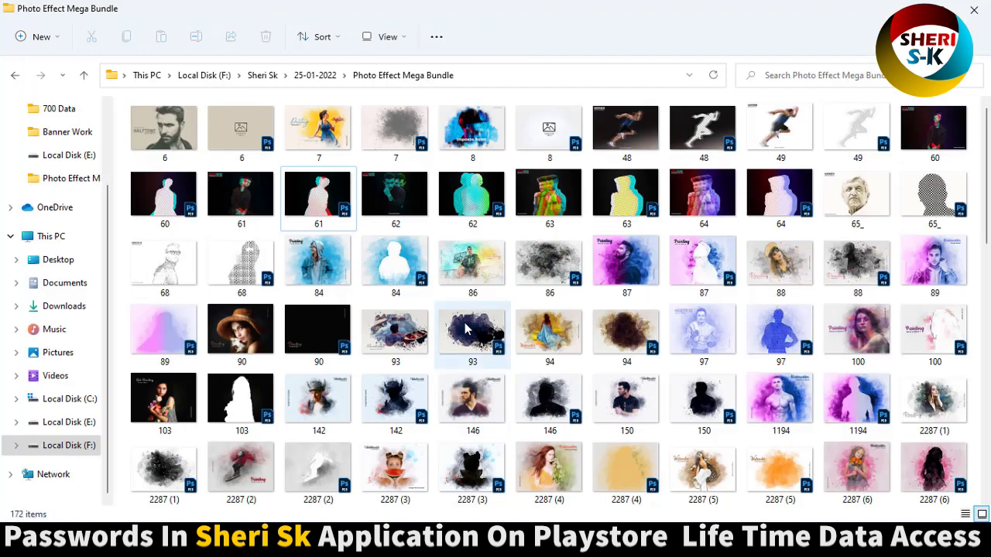
# Open preview image 6 in Photos and browse through the first few previews.
pyautogui.scroll(-10, 476, 313)
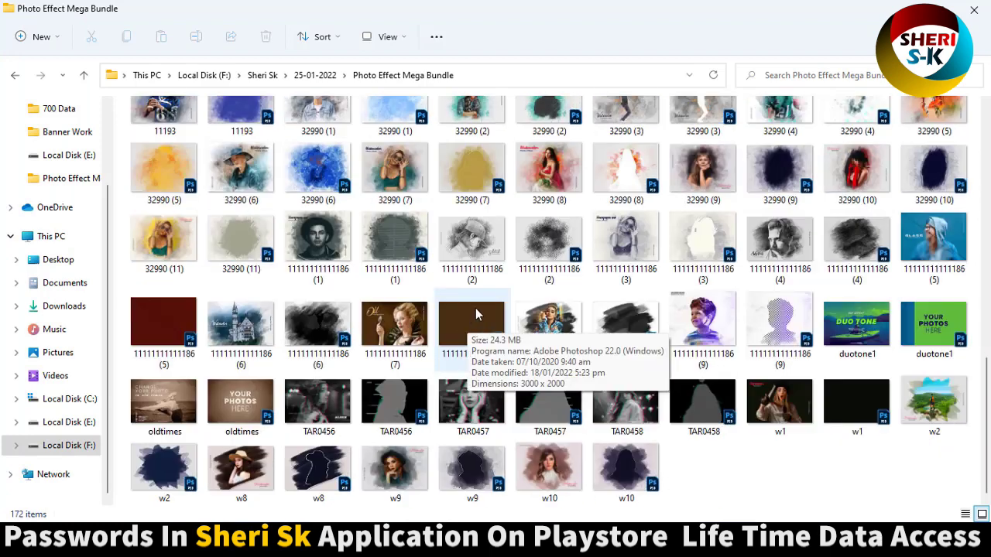
pyautogui.scroll(10, 476, 314)
pyautogui.click(188, 155)
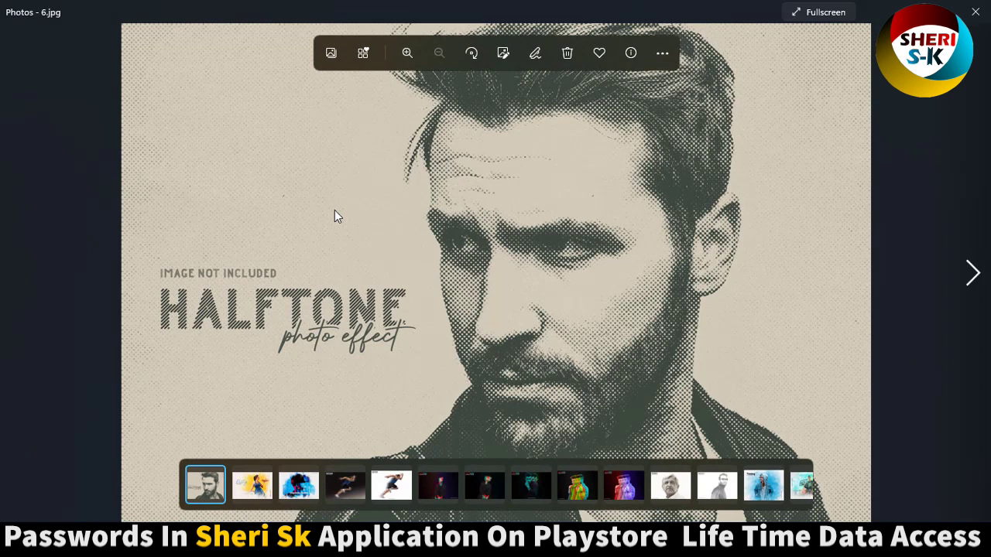
pyautogui.press('Right')
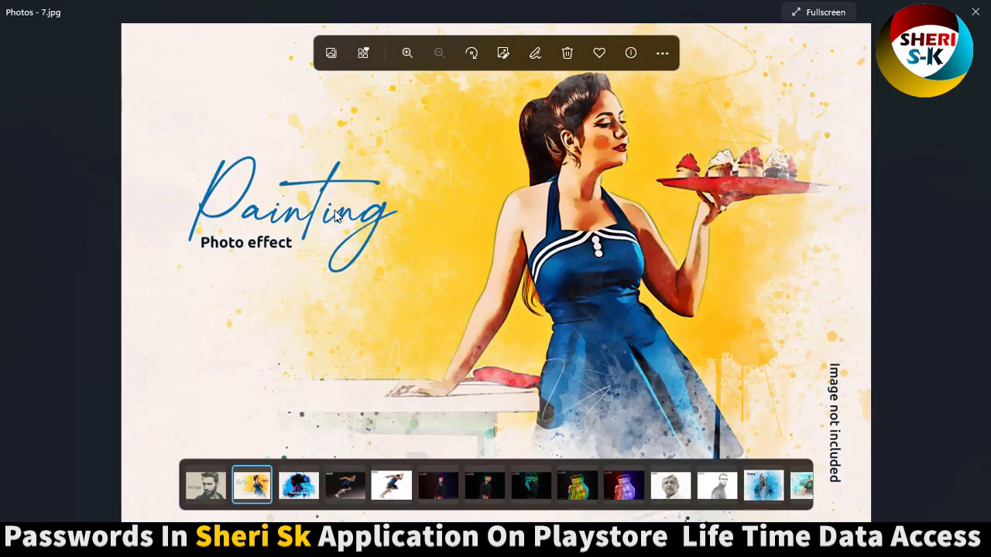
pyautogui.press('Right')
pyautogui.press('Right')
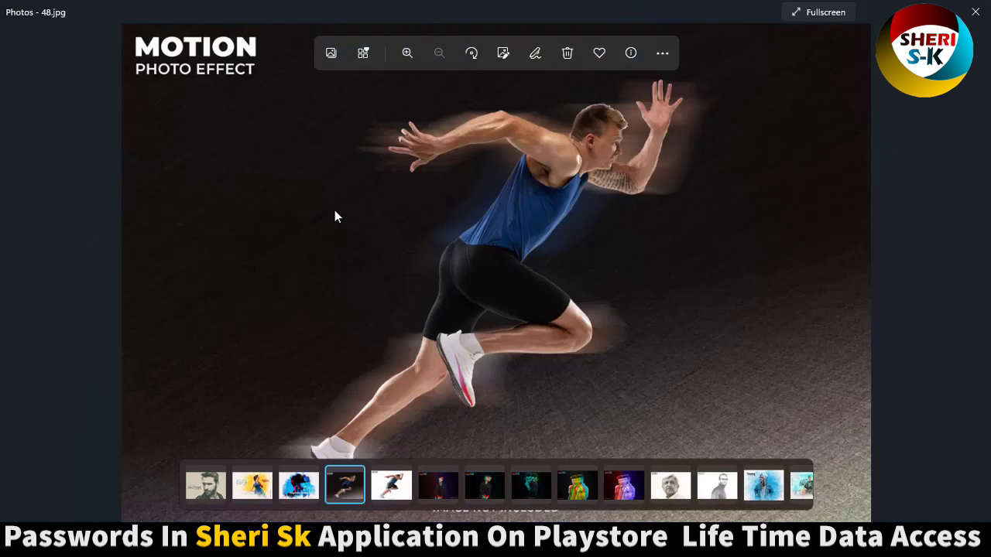
pyautogui.press('Right')
pyautogui.press('Right')
pyautogui.press('Right')
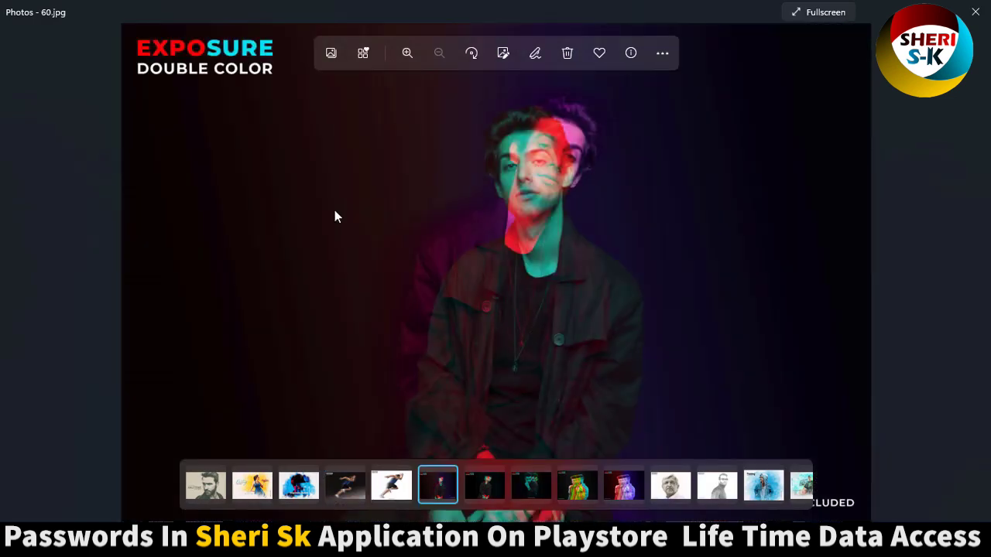
pyautogui.press('Right')
pyautogui.press('Right')
pyautogui.press('Right')
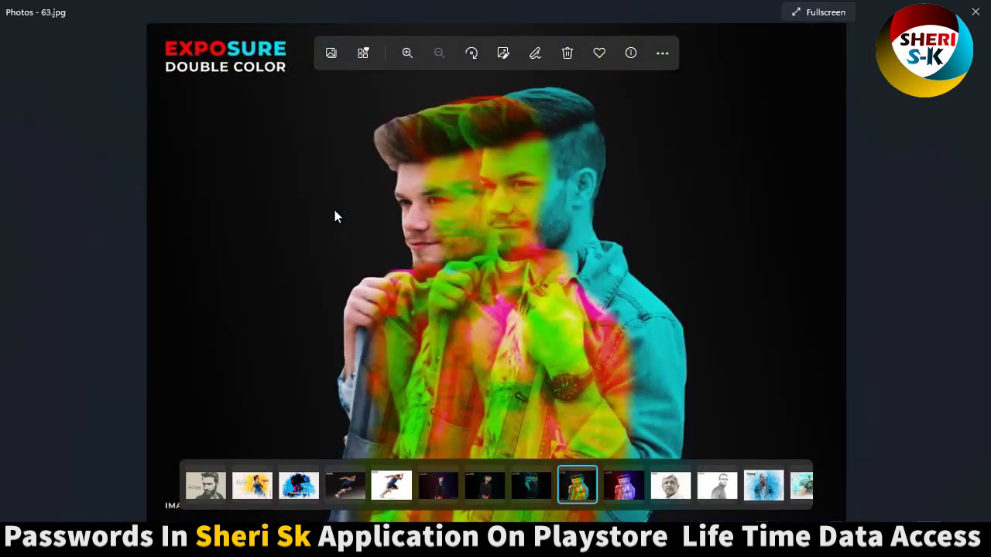
# Page through the Sketch, 90 Painting, Oil Painting and Watercolor previews to 2287 (9).
pyautogui.press('Right')
pyautogui.press('Right')
pyautogui.press('Right')
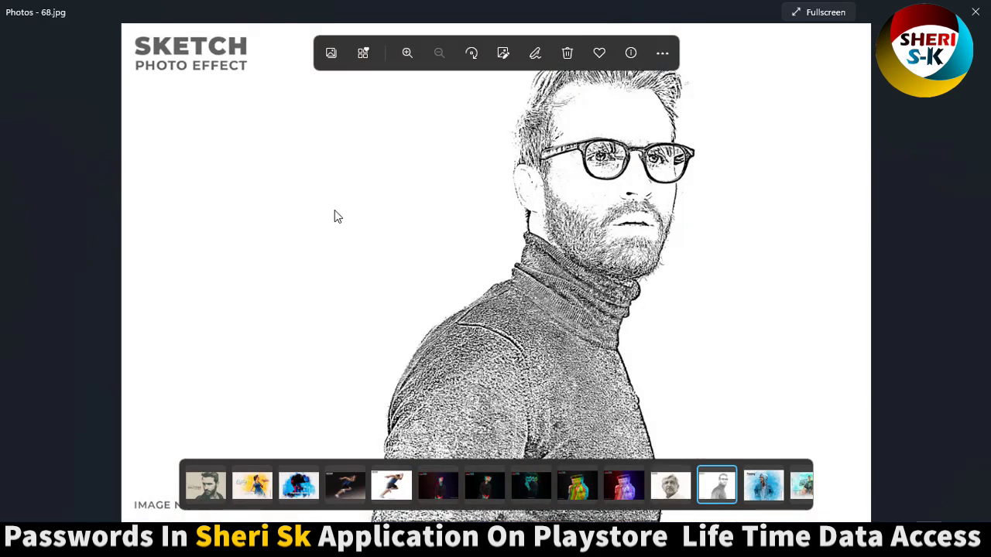
pyautogui.press('Right')
pyautogui.press('Right')
pyautogui.press('Right')
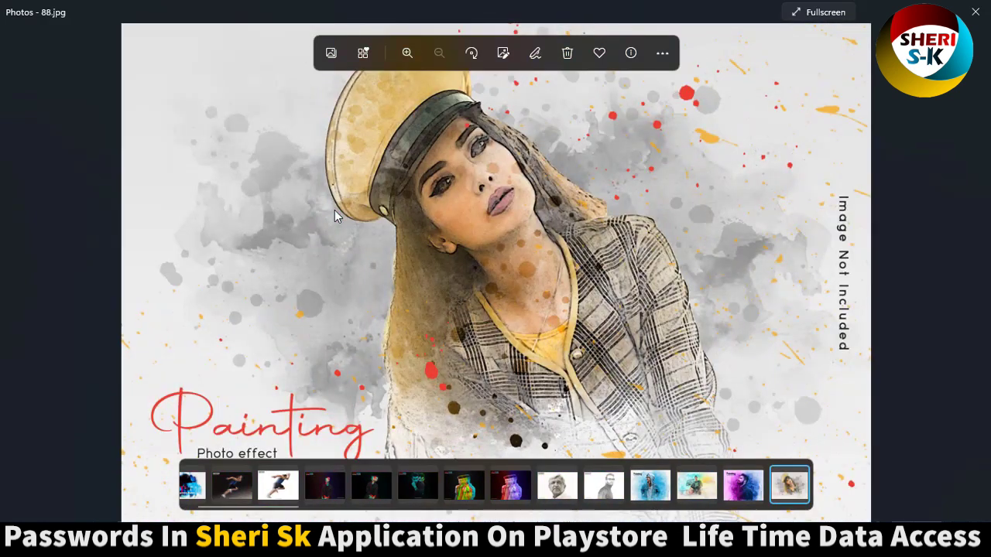
pyautogui.press('Right')
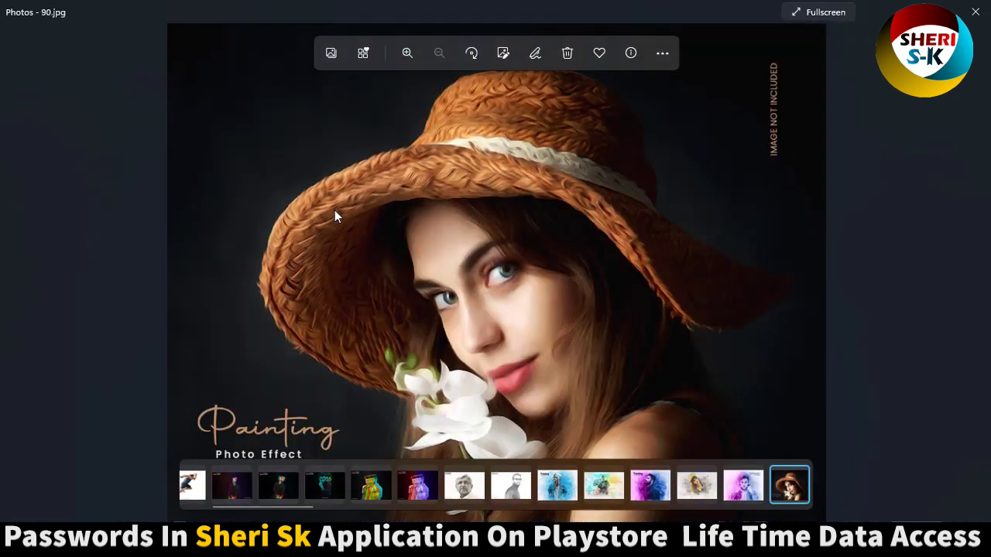
pyautogui.press('Right')
pyautogui.press('Right')
pyautogui.press('Right')
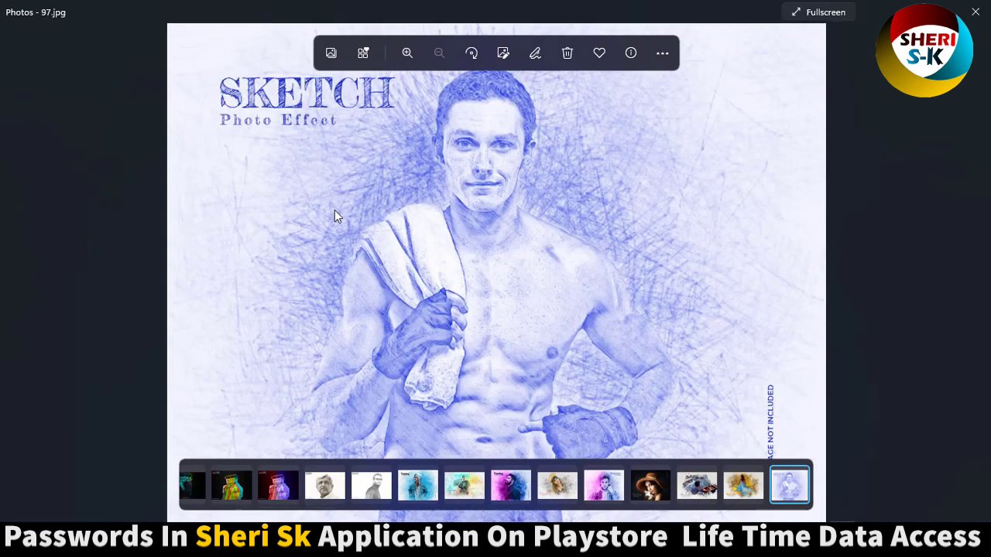
pyautogui.press('Right')
pyautogui.press('Right')
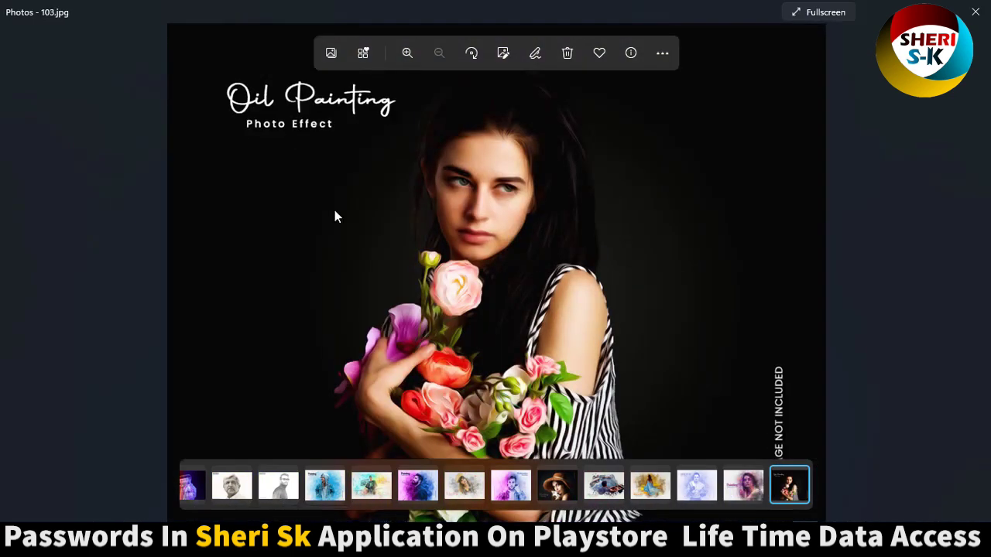
pyautogui.press('Right')
pyautogui.press('Right')
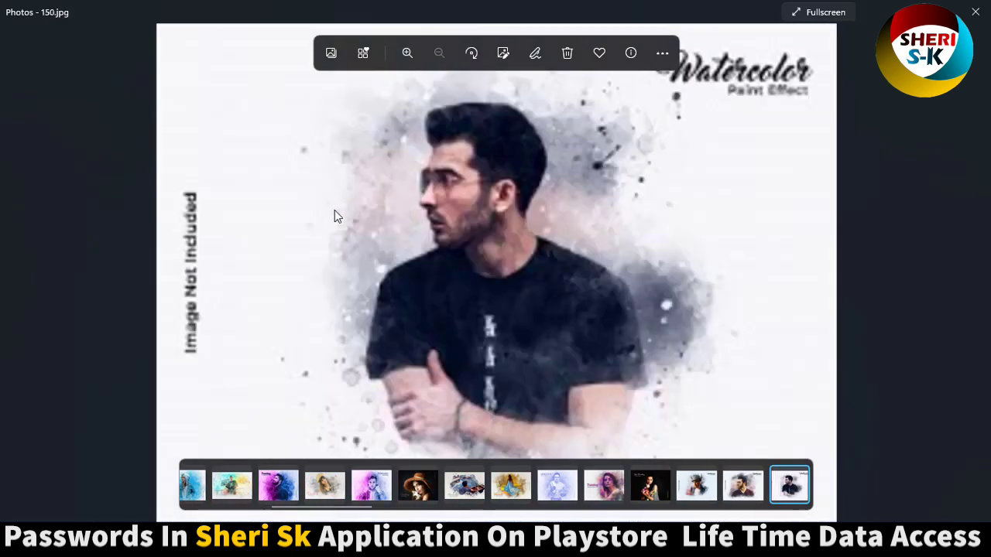
pyautogui.press('Right')
pyautogui.press('Right')
pyautogui.press('Right')
pyautogui.press('Right')
pyautogui.press('Right')
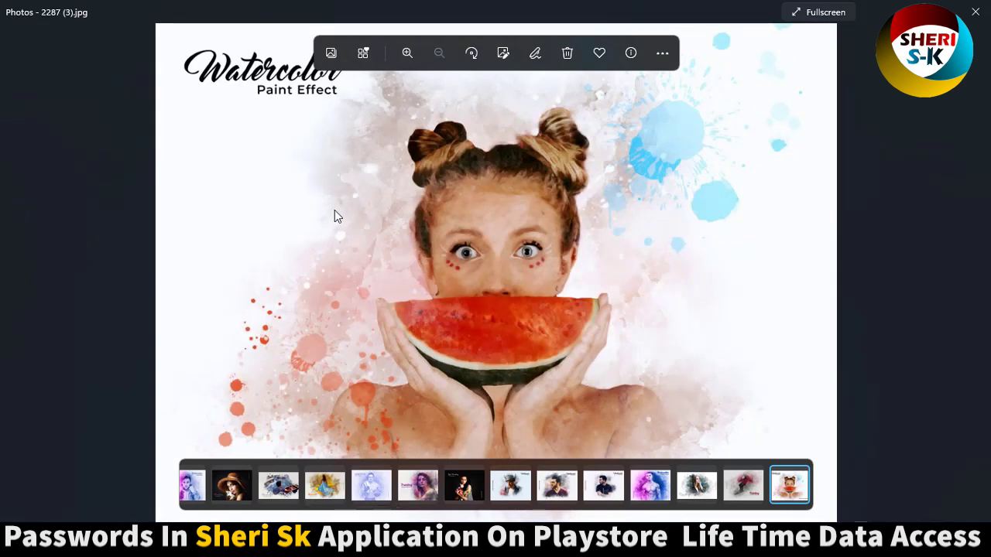
pyautogui.press('Right')
pyautogui.press('Right')
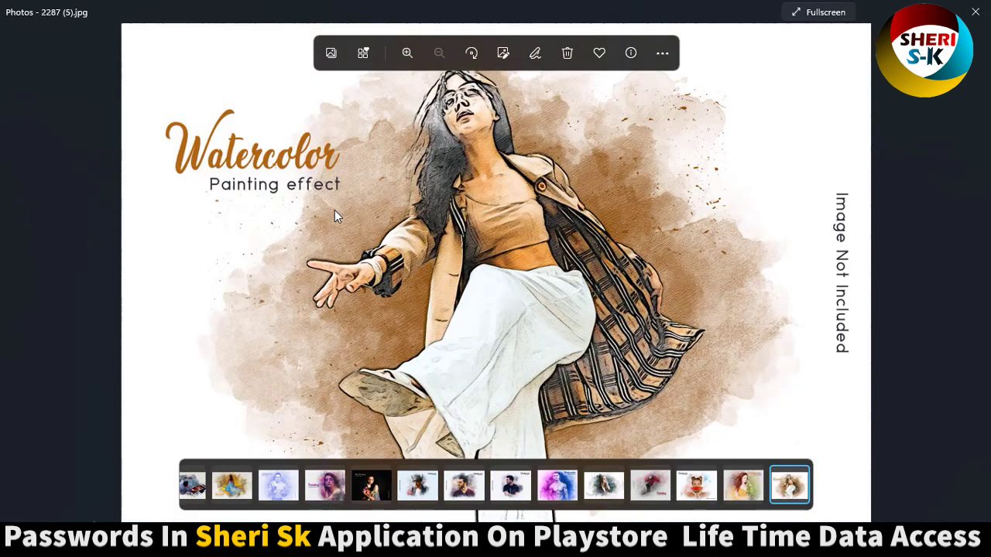
pyautogui.press('Right')
pyautogui.press('Right')
pyautogui.press('Right')
# Browse past Retro Film through the 9085, 32990, Sketch, Oil, Watercolor and Glitch previews to w10.
pyautogui.press('Right')
pyautogui.press('Right')
pyautogui.press('Right')
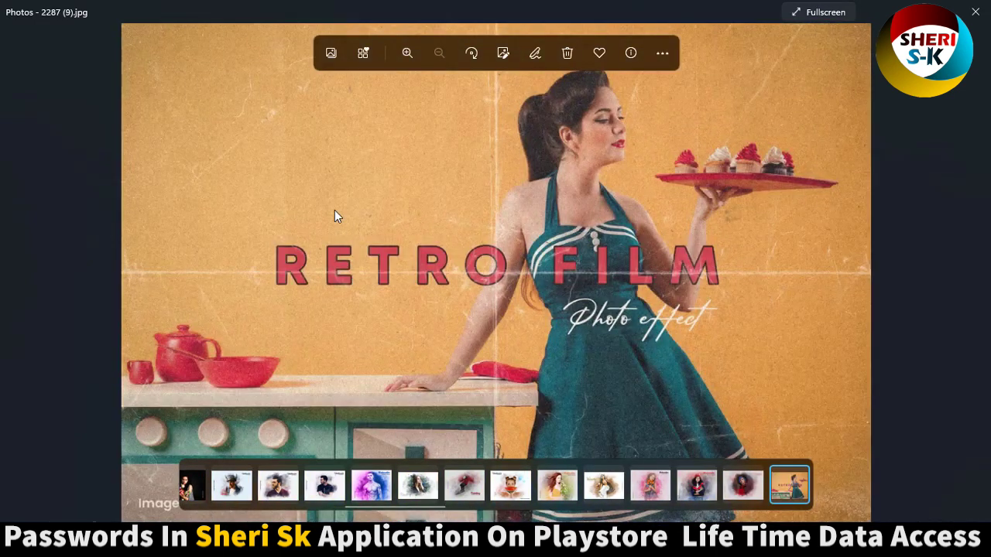
pyautogui.press('Right')
pyautogui.press('Right')
pyautogui.press('Right')
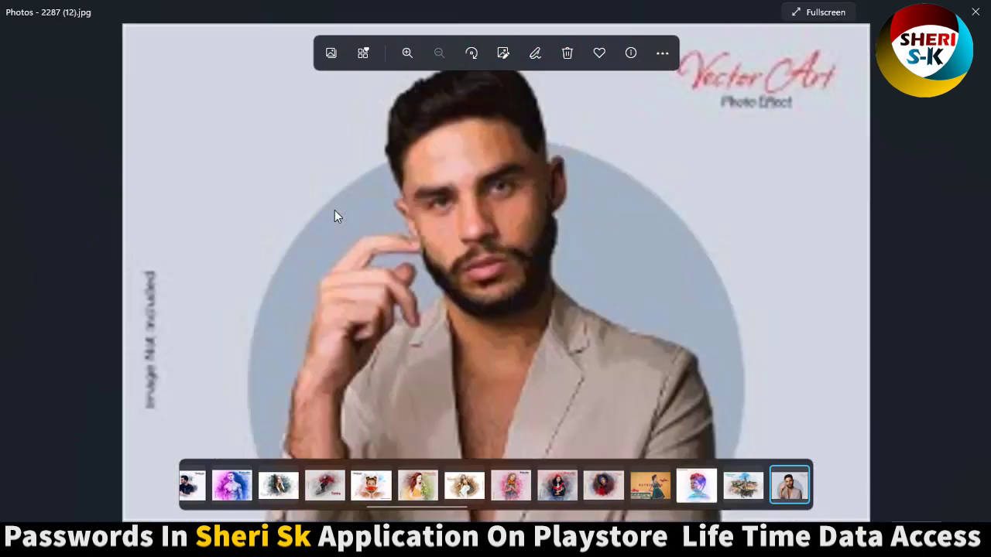
pyautogui.press('Right')
pyautogui.press('Right')
pyautogui.press('Right')
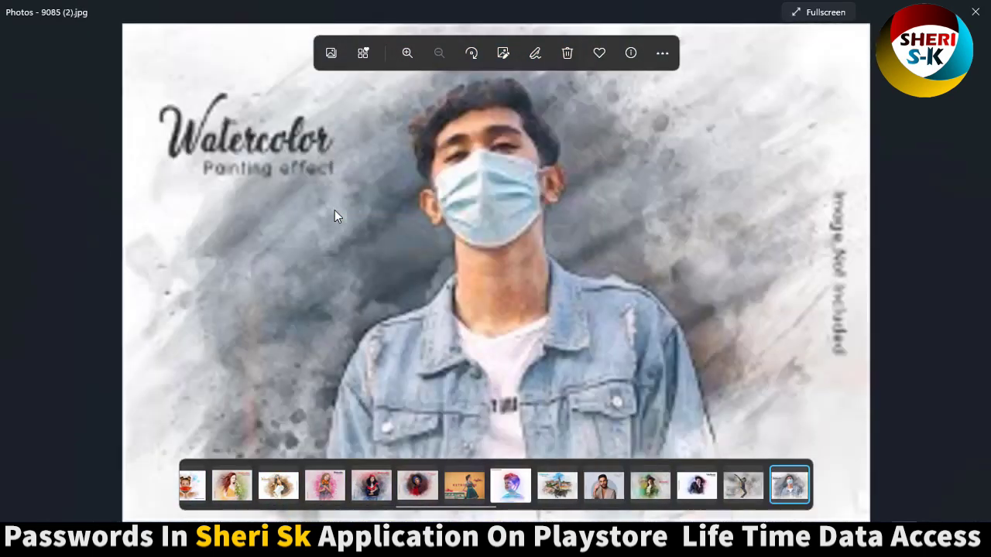
pyautogui.press('Right')
pyautogui.press('Right')
pyautogui.press('Right')
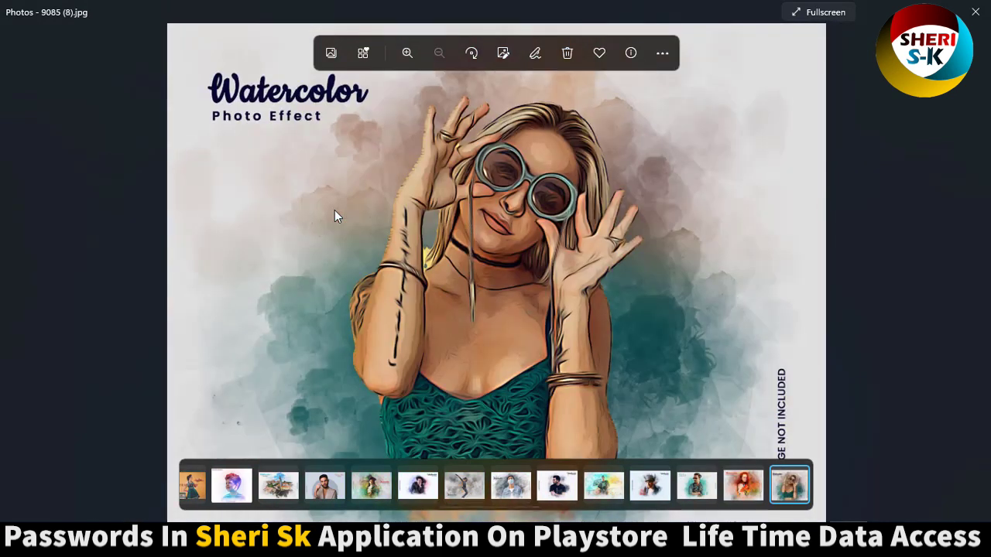
pyautogui.press('Right')
pyautogui.press('Right')
pyautogui.press('Right')
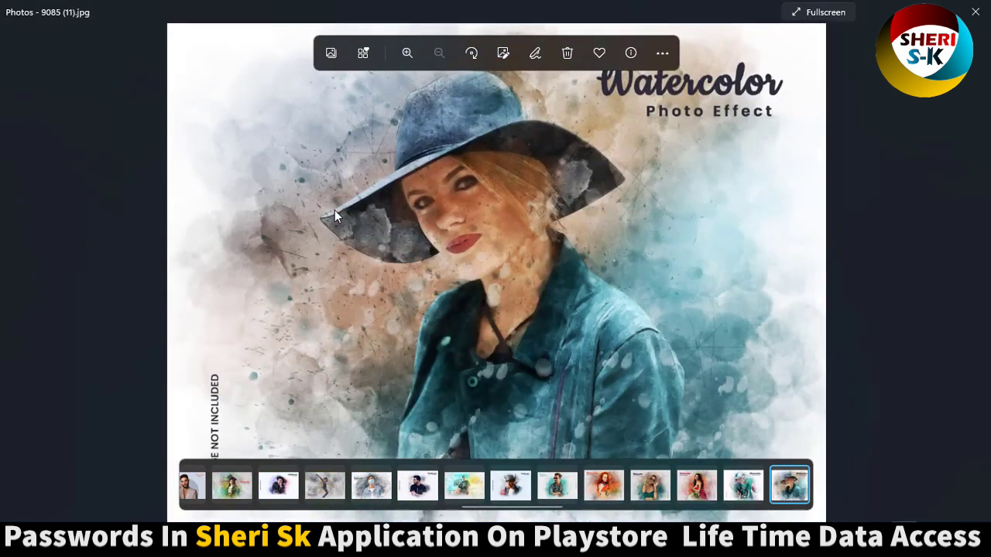
pyautogui.press('Right')
pyautogui.press('Right')
pyautogui.press('Right')
pyautogui.press('Right')
pyautogui.press('Right')
pyautogui.press('Right')
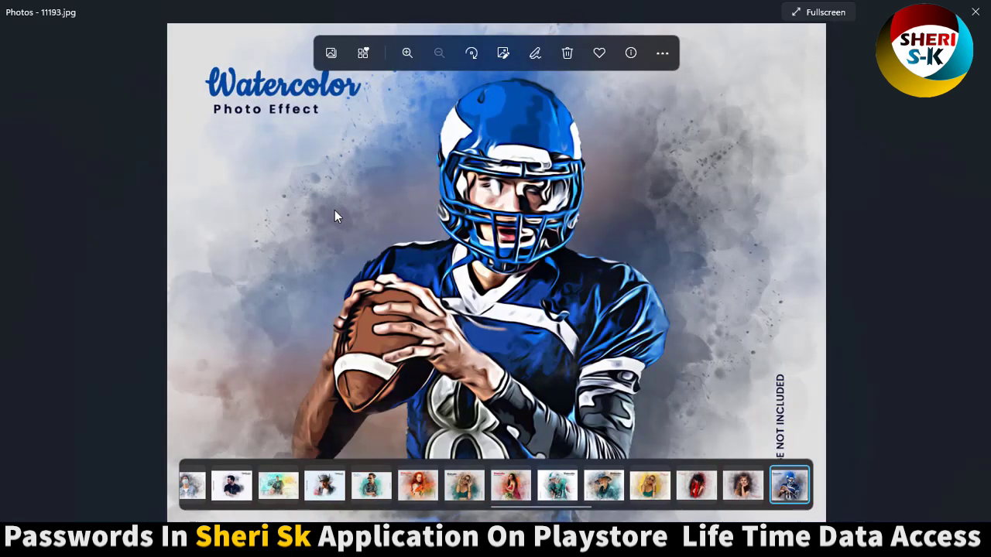
pyautogui.press('Right')
pyautogui.press('Right')
pyautogui.press('Right')
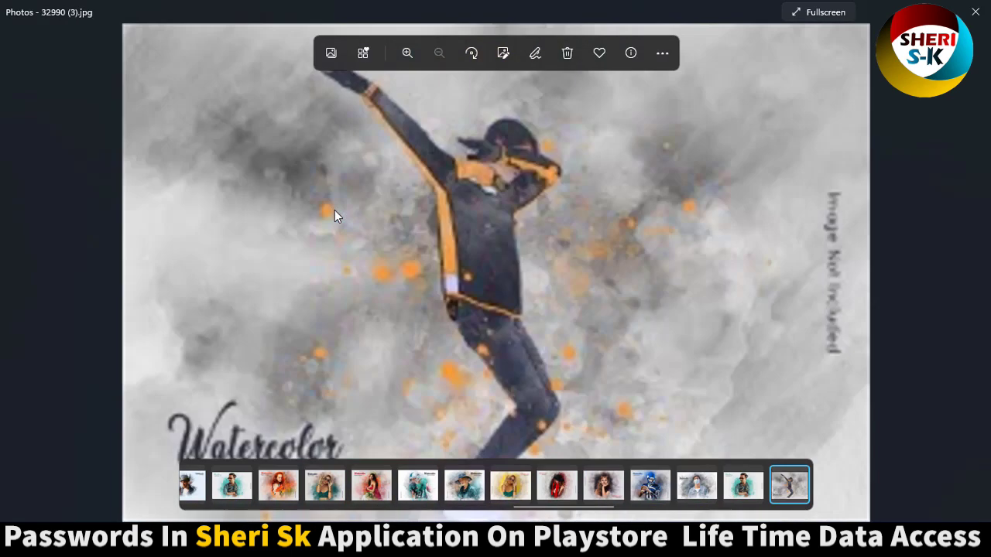
pyautogui.press('Right')
pyautogui.press('Right')
pyautogui.press('Right')
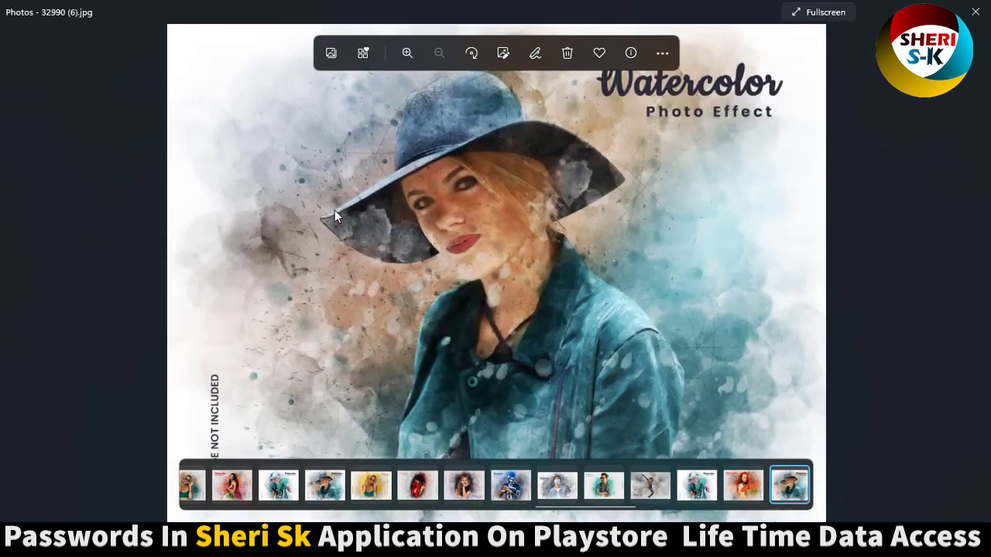
pyautogui.press('Right')
pyautogui.press('Right')
pyautogui.press('Right')
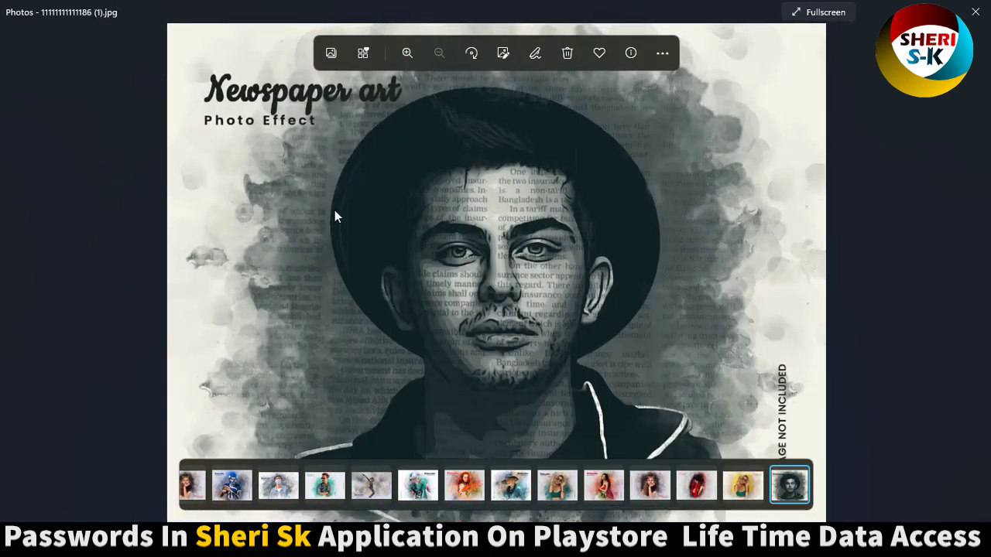
pyautogui.press('Right')
pyautogui.press('Right')
pyautogui.press('Right')
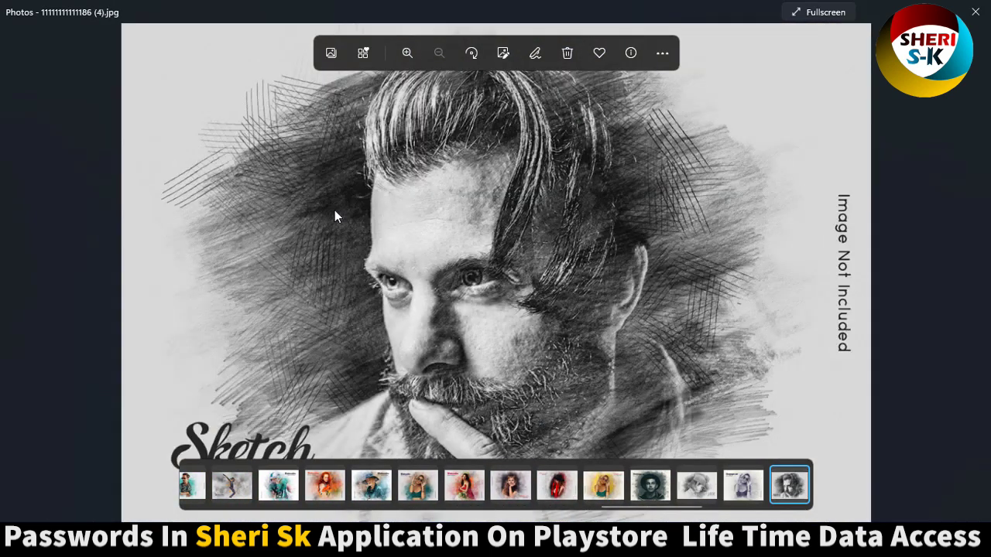
pyautogui.press('Right')
pyautogui.press('Right')
pyautogui.press('Right')
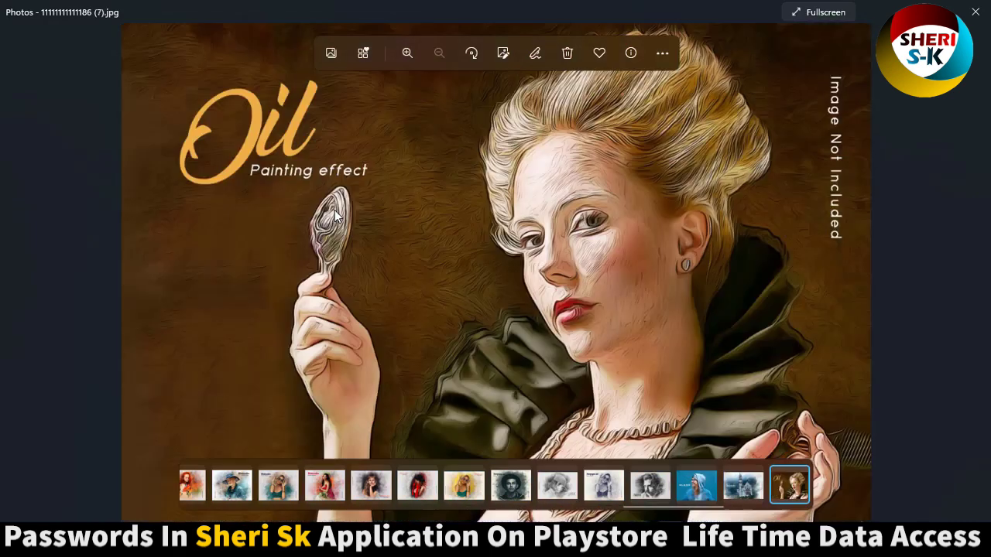
pyautogui.press('Right')
pyautogui.press('Right')
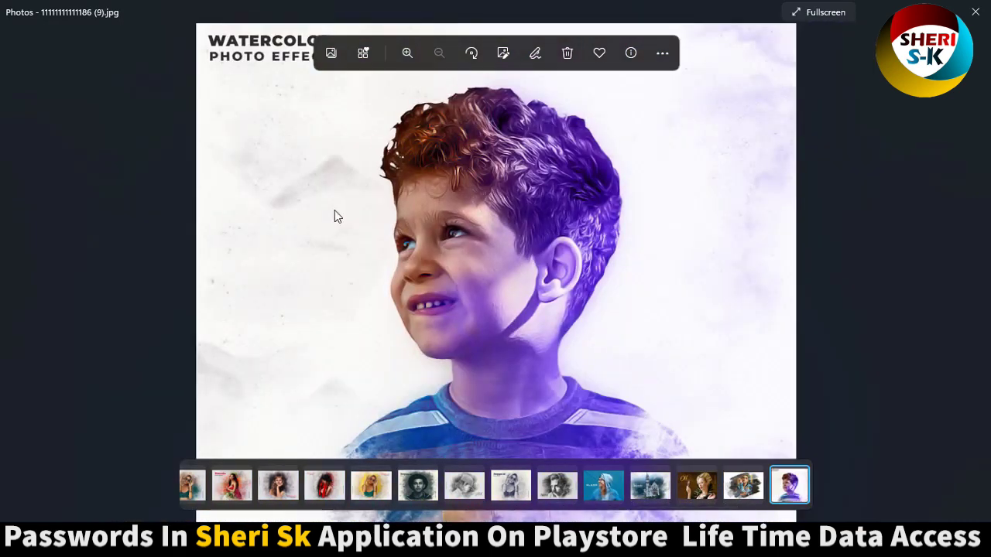
pyautogui.press('Right')
pyautogui.press('Right')
pyautogui.press('Right')
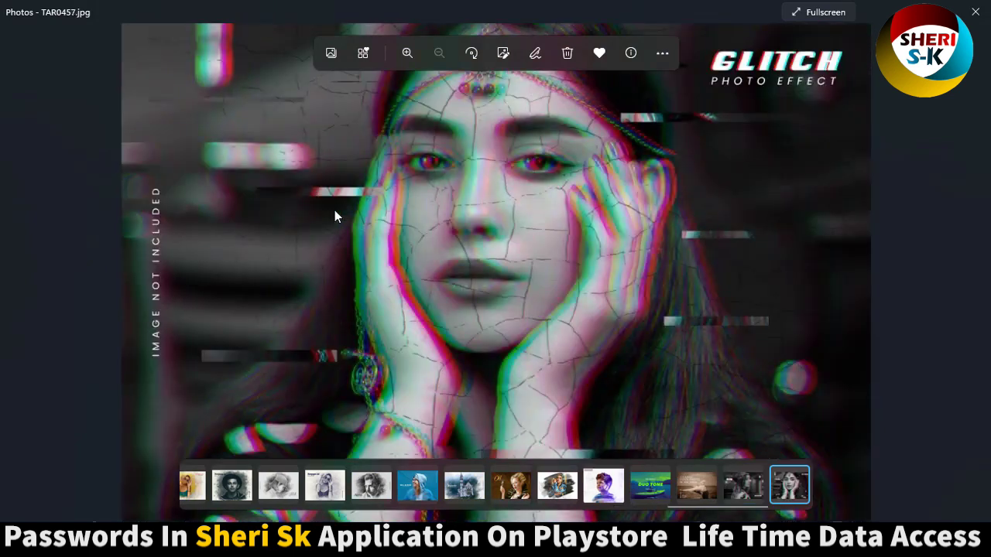
pyautogui.press('Right')
pyautogui.press('Right')
pyautogui.press('Right')
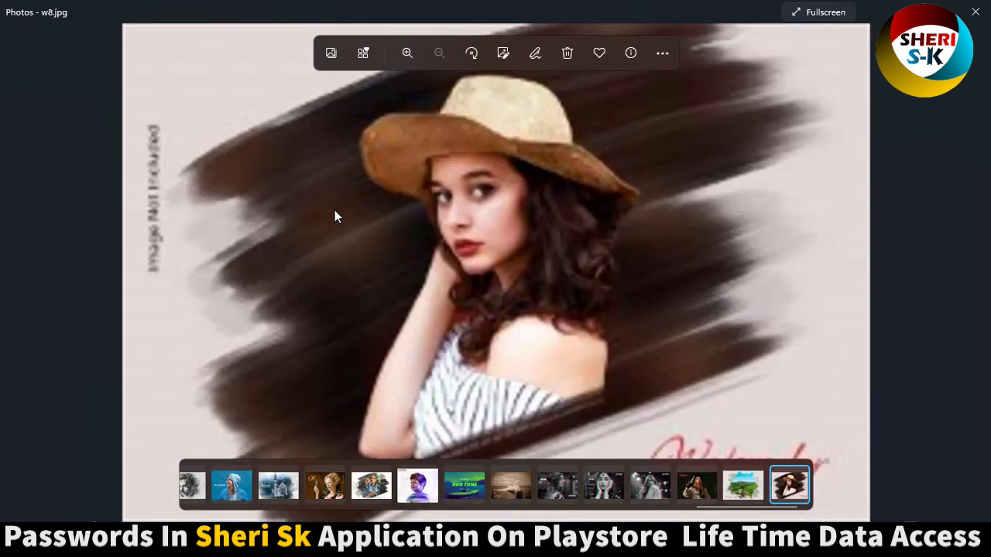
pyautogui.press('Right')
pyautogui.press('Right')
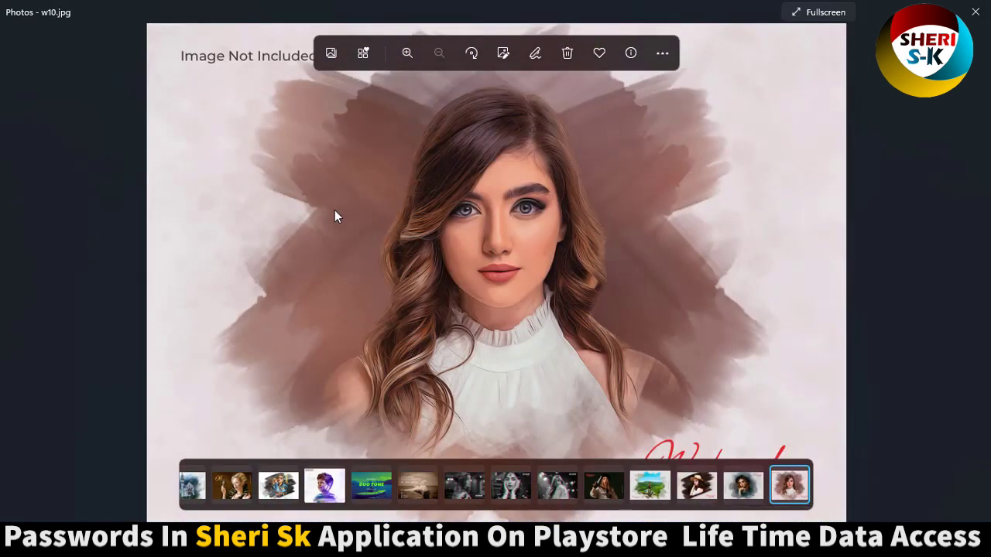
# Close Photos and open the 87 template in Photoshop.
pyautogui.click(975, 12)
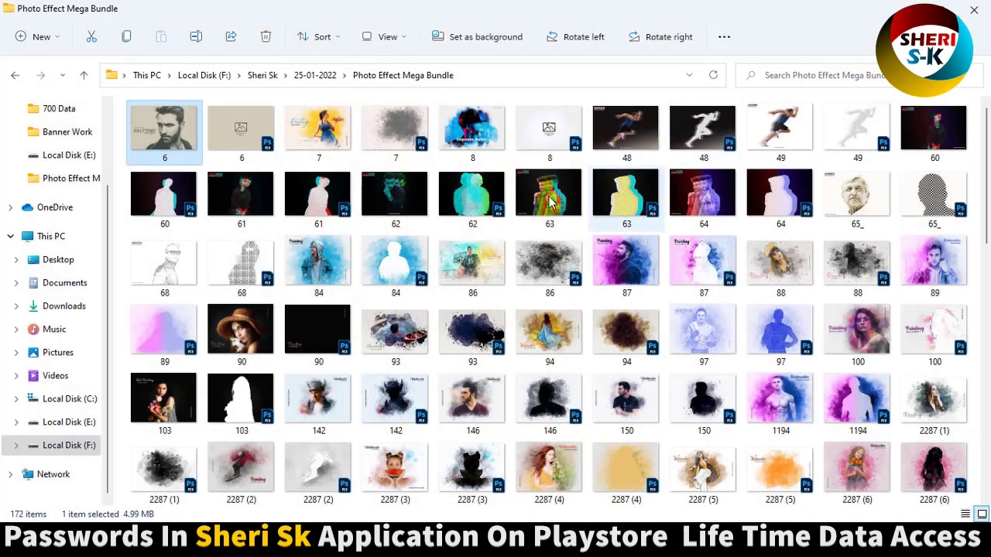
pyautogui.click(695, 263)
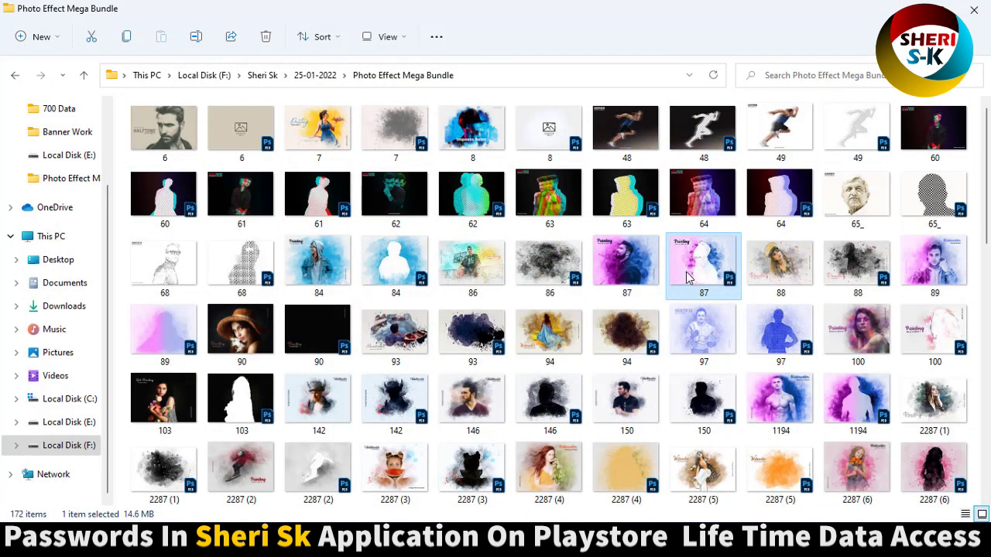
pyautogui.doubleClick(686, 277)
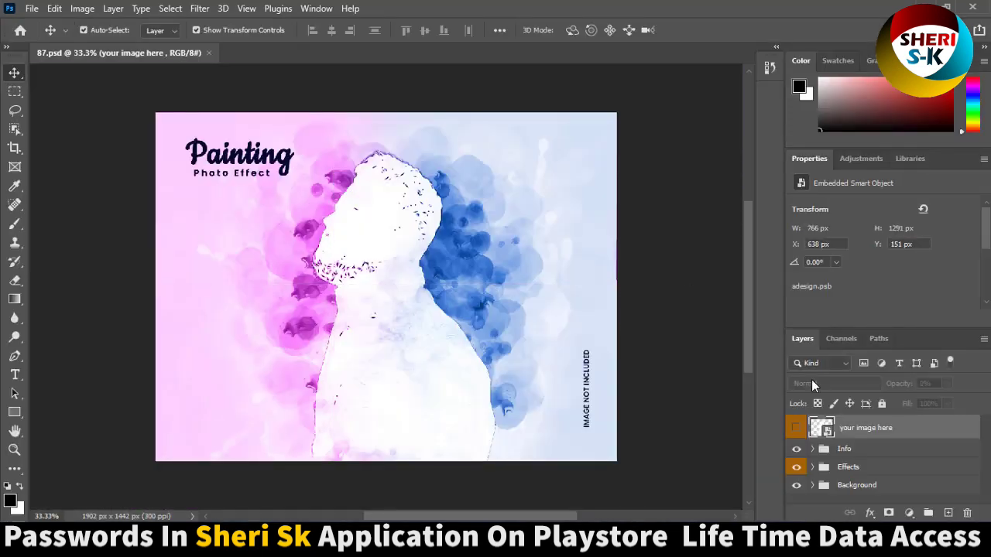
# Replace the 87.psd placeholder's sample person with an empty layer, then start File > Open.
pyautogui.click(798, 432)
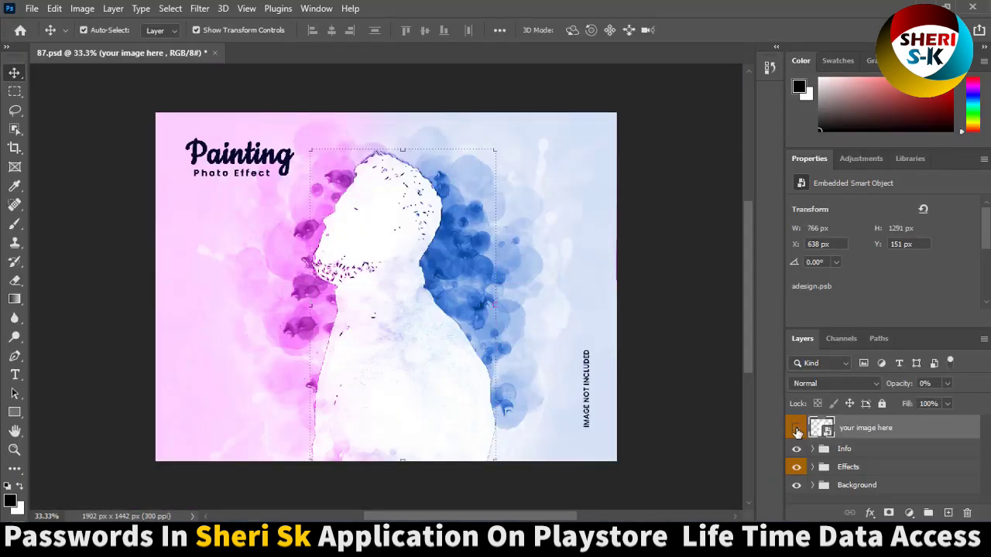
pyautogui.doubleClick(822, 437)
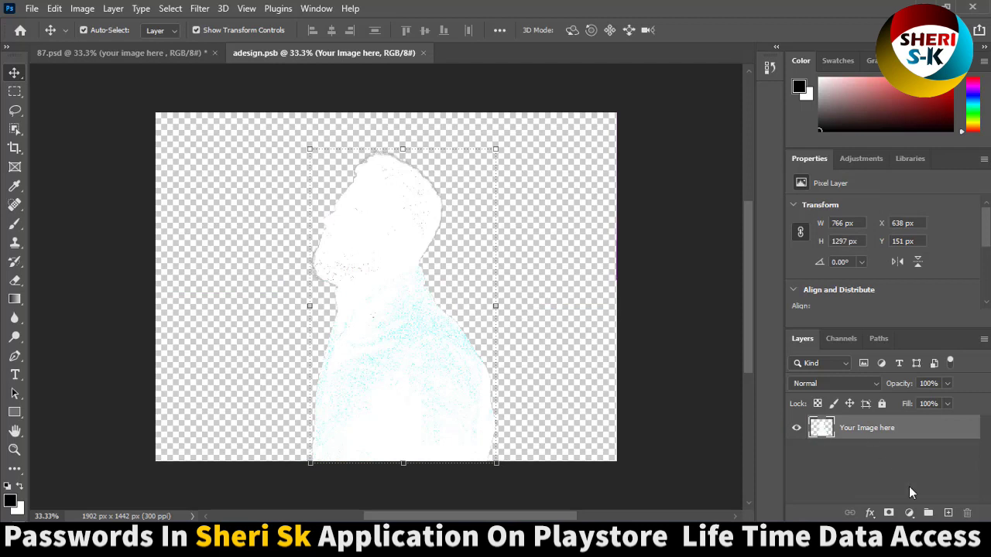
pyautogui.click(947, 513)
pyautogui.click(875, 458)
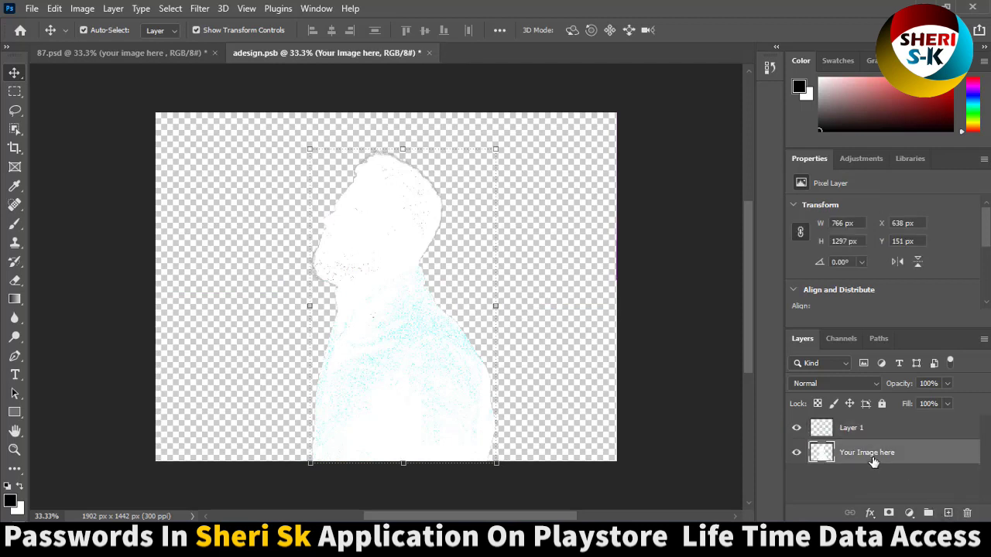
pyautogui.press('Delete')
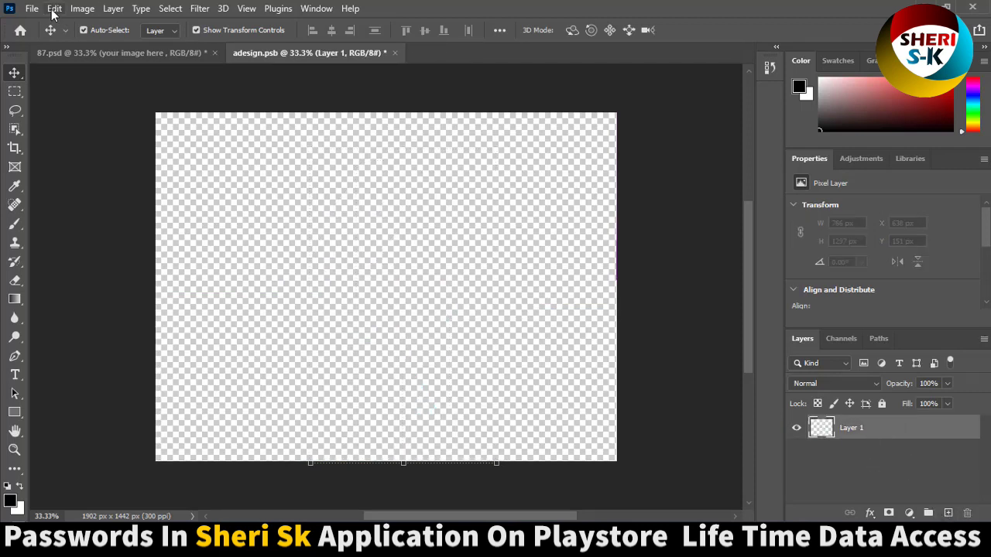
pyautogui.click(54, 9)
pyautogui.click(46, 37)
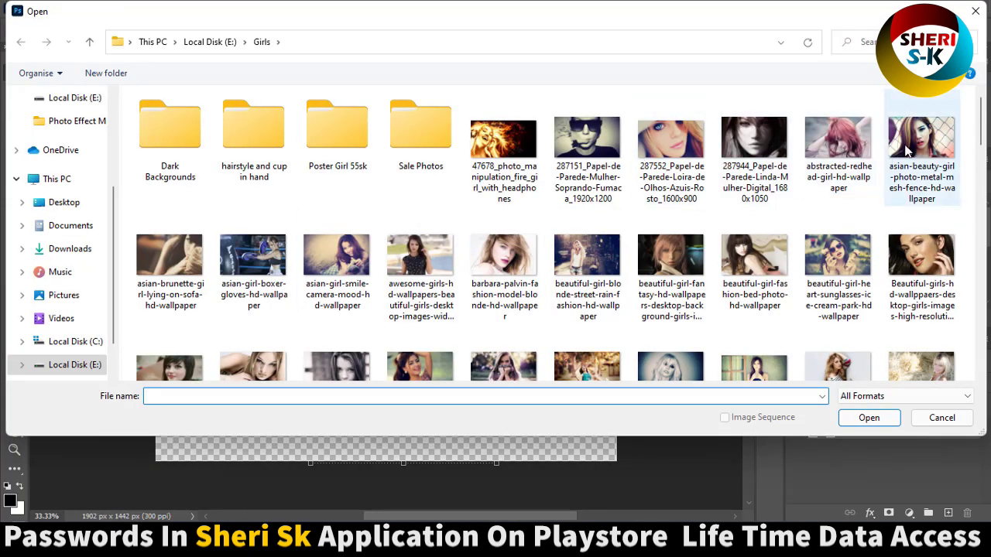
# Copy the mesh-fence wallpaper photo into the placeholder, position it, and save.
pyautogui.doubleClick(907, 150)
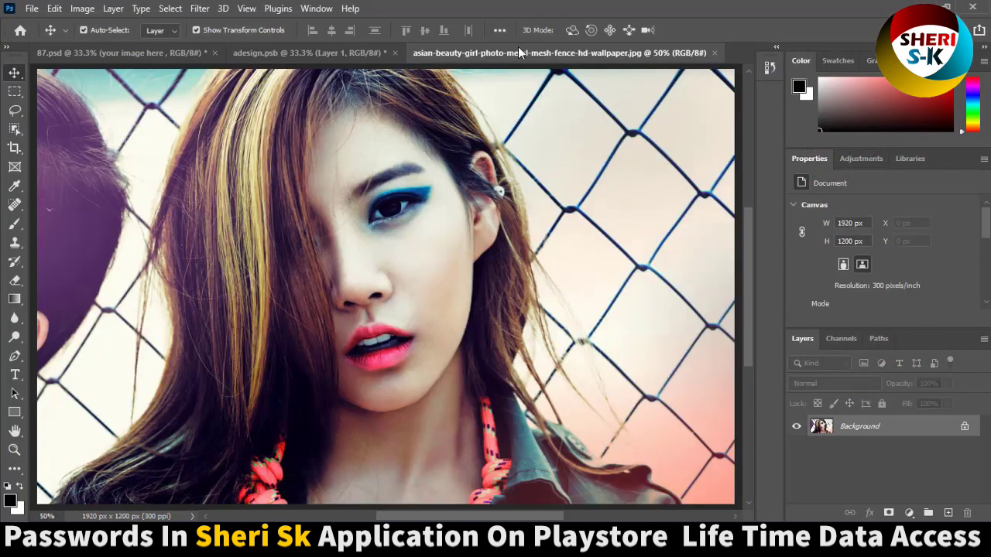
pyautogui.moveTo(518, 46); pyautogui.dragTo(588, 169)
pyautogui.moveTo(642, 248)
pyautogui.mouseDown()
pyautogui.moveTo(347, 279)
pyautogui.moveTo(528, 212)
pyautogui.mouseUp()
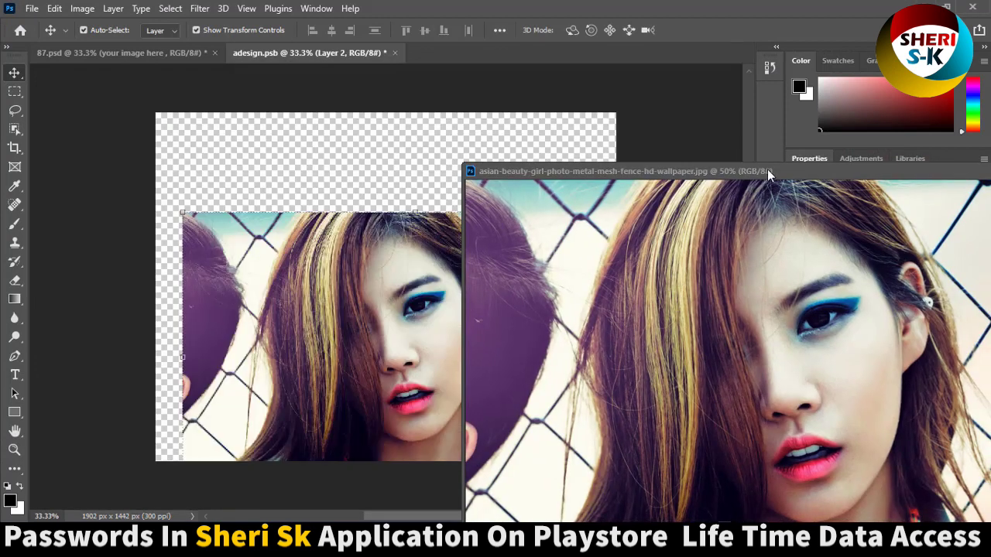
pyautogui.moveTo(767, 168); pyautogui.dragTo(298, 168)
pyautogui.click(700, 168)
pyautogui.moveTo(413, 293)
pyautogui.mouseDown()
pyautogui.moveTo(385, 277)
pyautogui.moveTo(388, 215)
pyautogui.mouseUp()
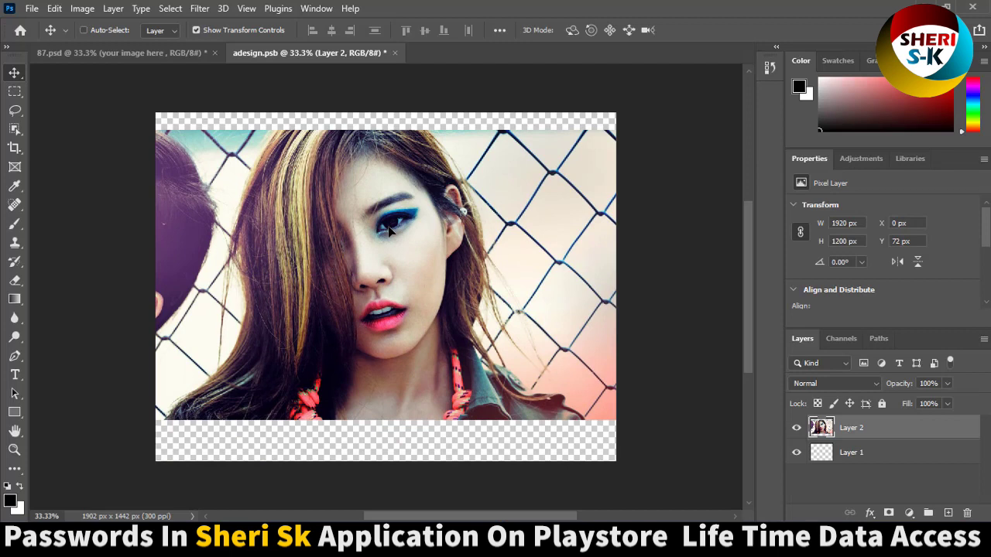
pyautogui.hotkey('ctrl', 's')
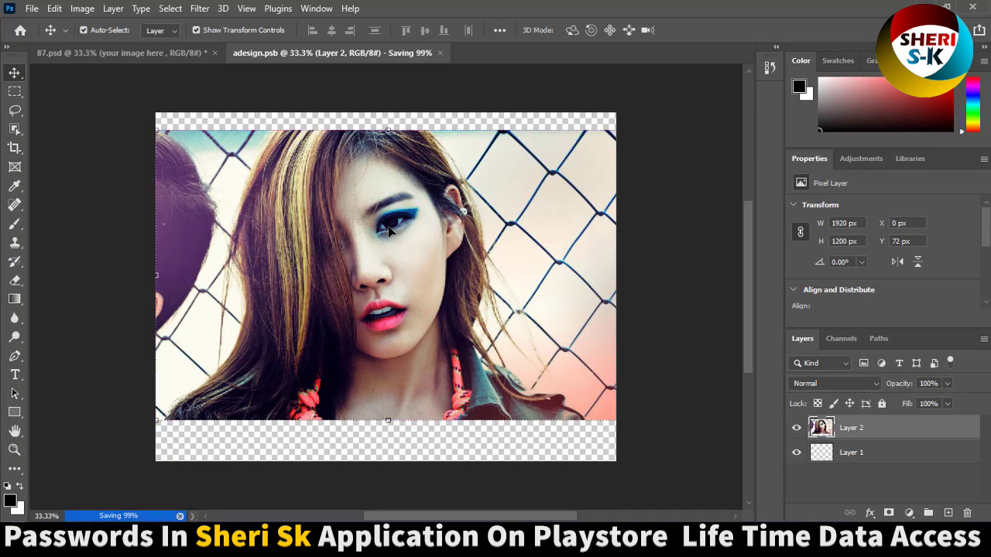
# Review the painted result in 87.psd, toggling the title text, then close both documents.
pyautogui.click(117, 51)
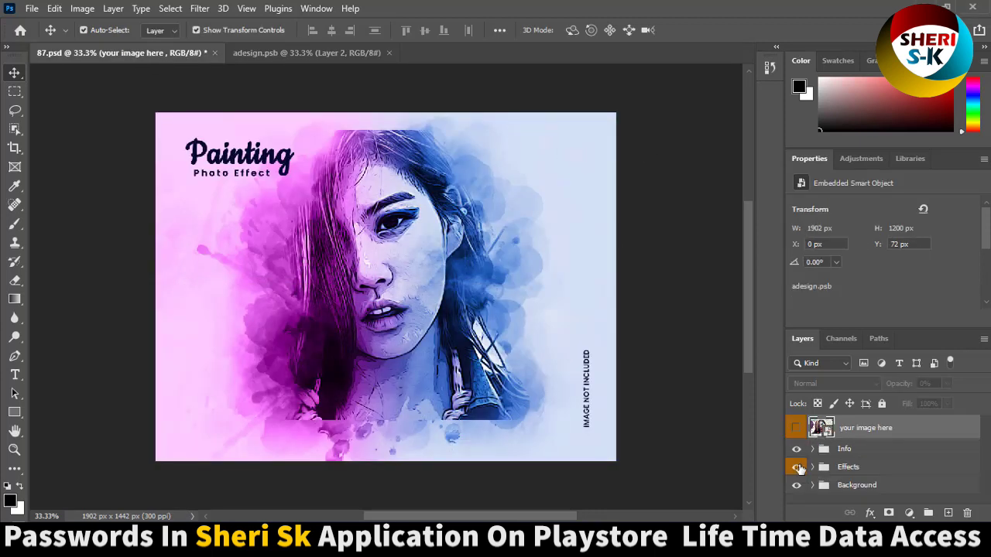
pyautogui.click(797, 452)
pyautogui.click(796, 450)
pyautogui.click(389, 52)
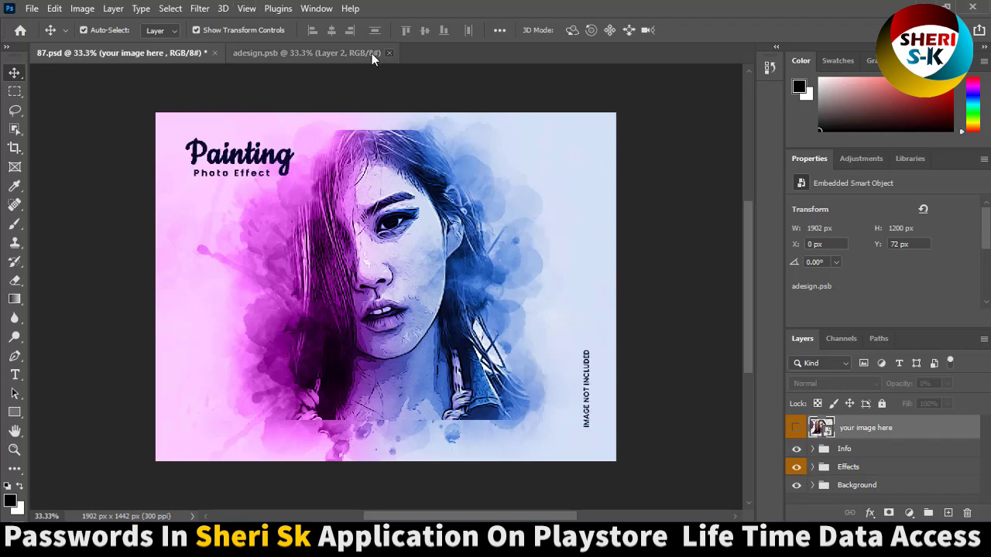
pyautogui.click(215, 52)
# Finish closing 87.psd and open the 90 template from the bundle folder.
pyautogui.click(483, 213)
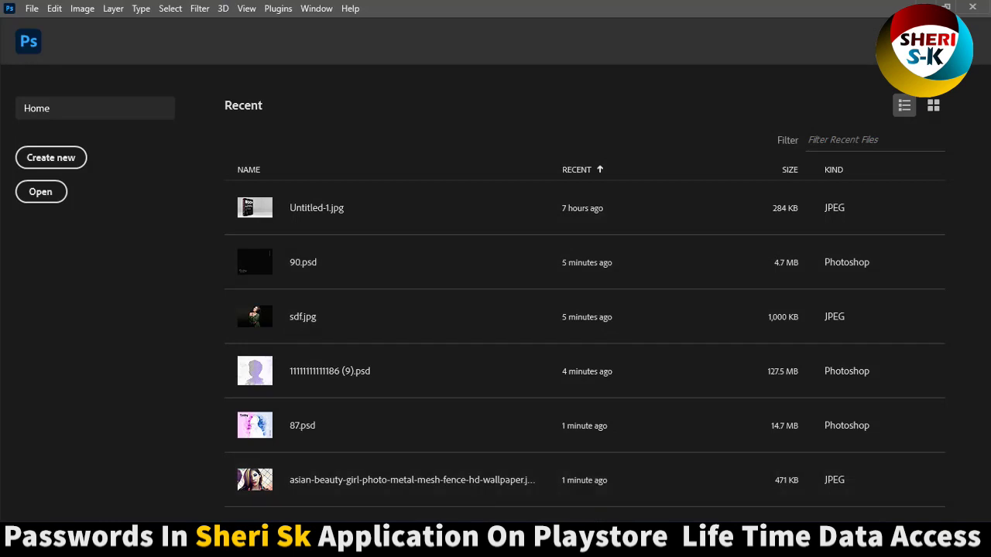
pyautogui.scroll(-2, 584, 221)
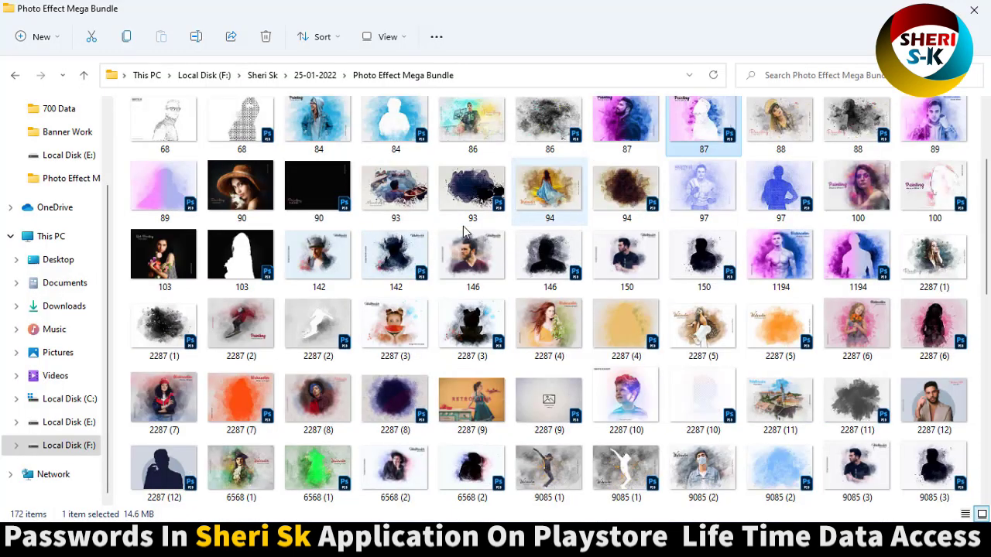
pyautogui.click(175, 266)
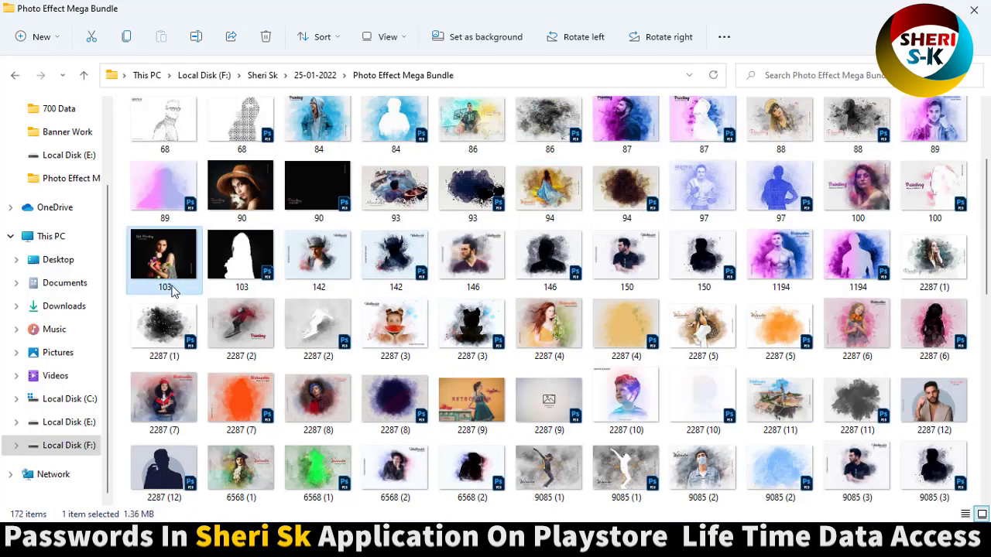
pyautogui.click(248, 187)
pyautogui.doubleClick(321, 188)
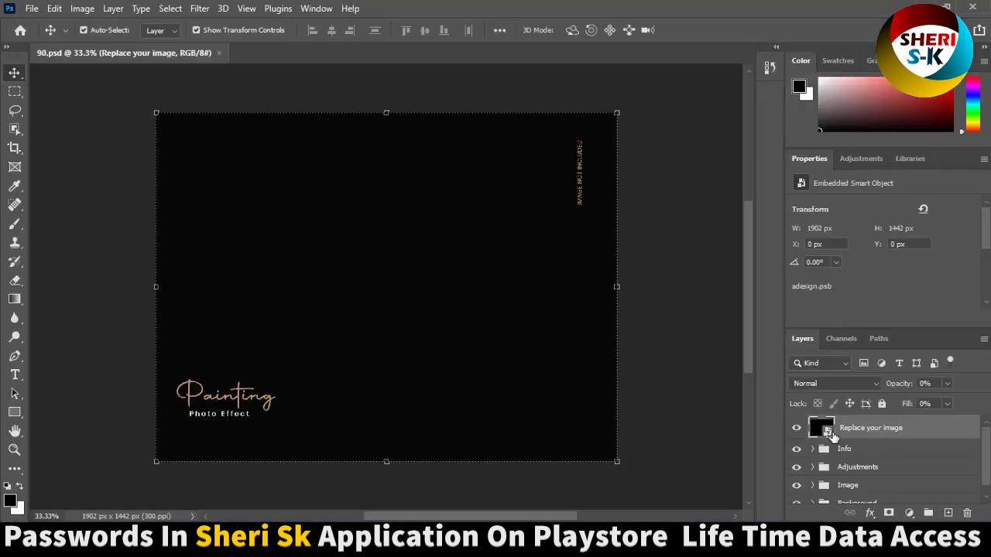
# Open 90.psd's placeholder contents and the red-haired woman photo from Girls > hairstyle and cup in hand.
pyautogui.doubleClick(825, 429)
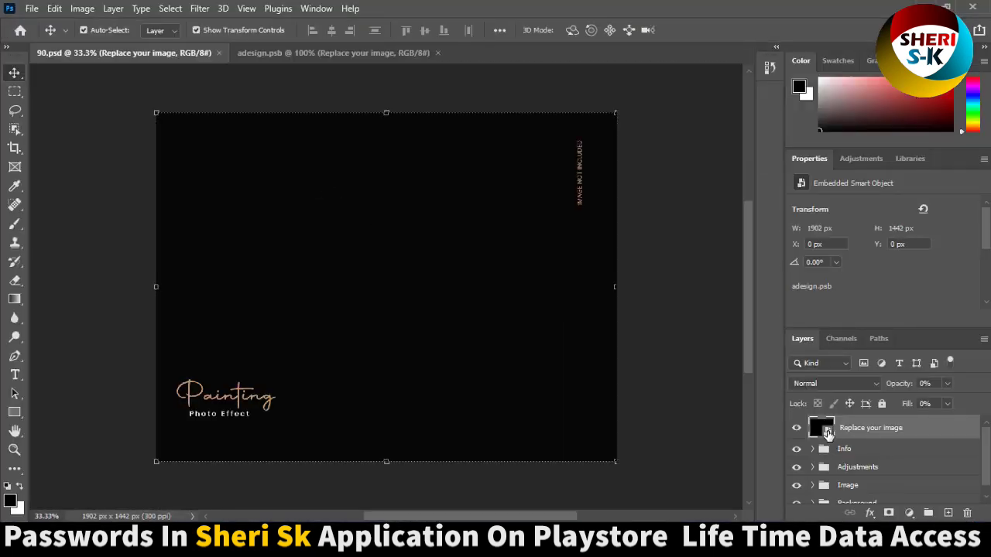
pyautogui.click(31, 8)
pyautogui.click(44, 37)
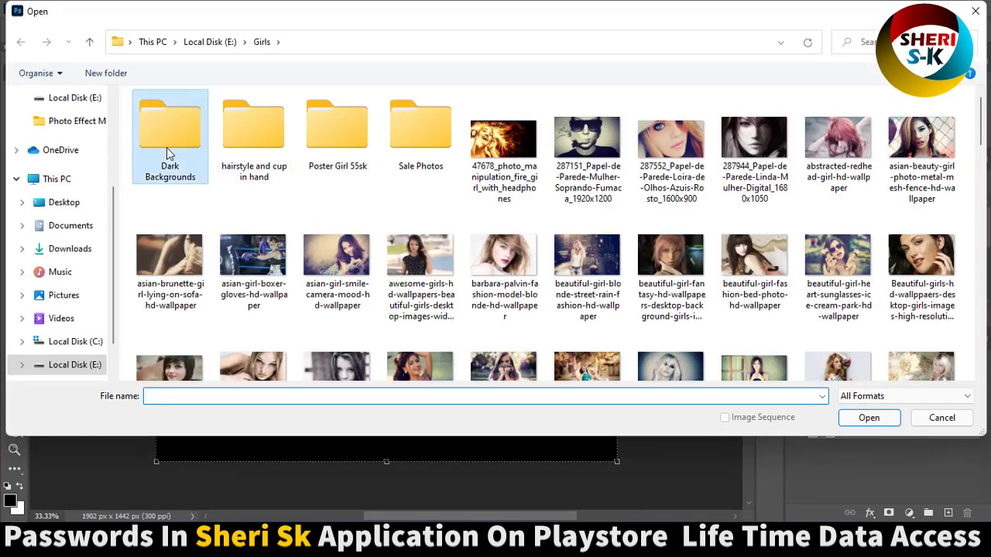
pyautogui.doubleClick(169, 154)
pyautogui.click(262, 43)
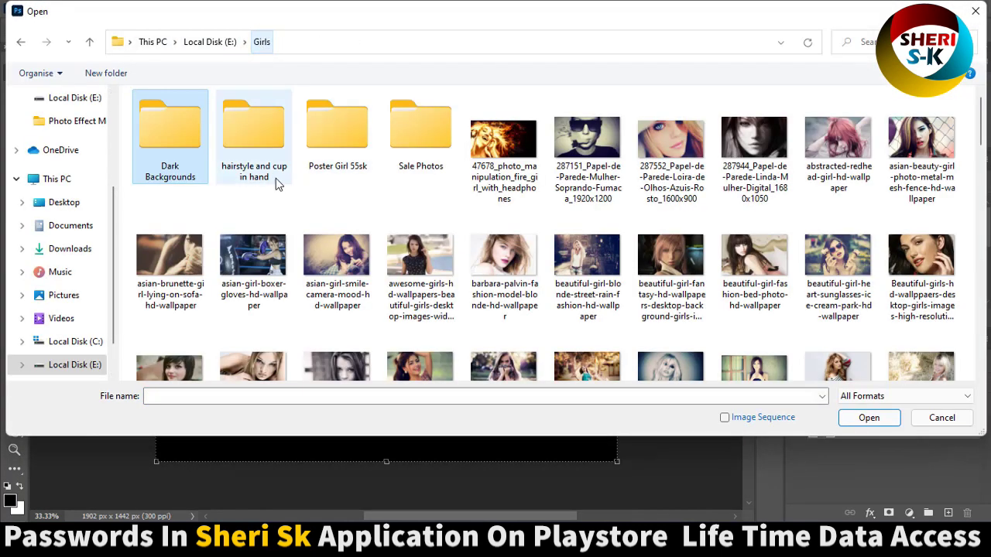
pyautogui.doubleClick(276, 178)
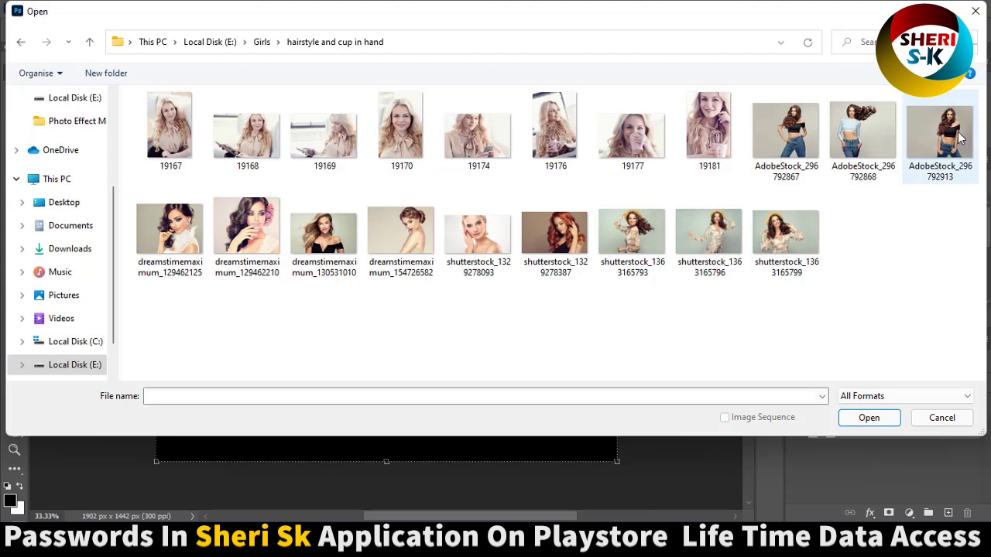
pyautogui.click(958, 137)
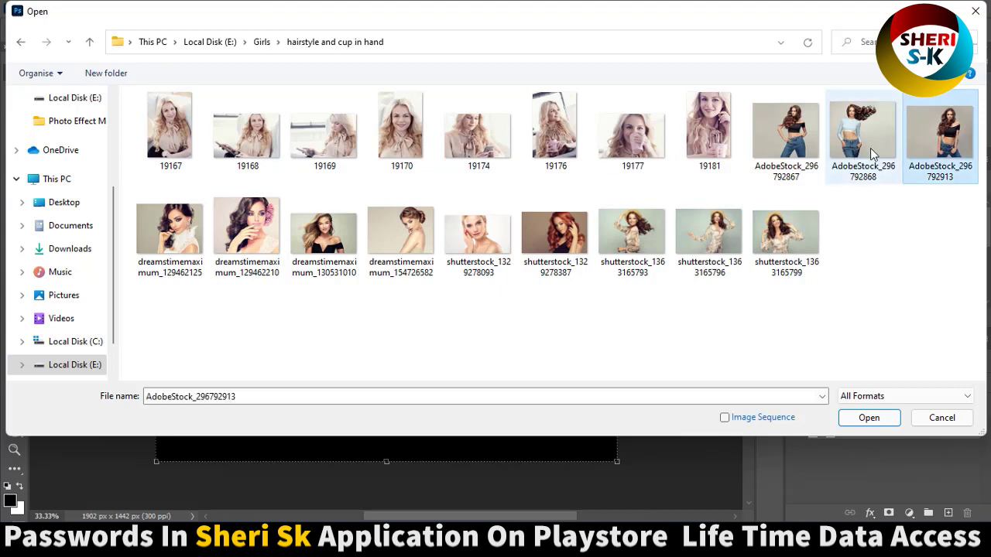
pyautogui.doubleClick(573, 234)
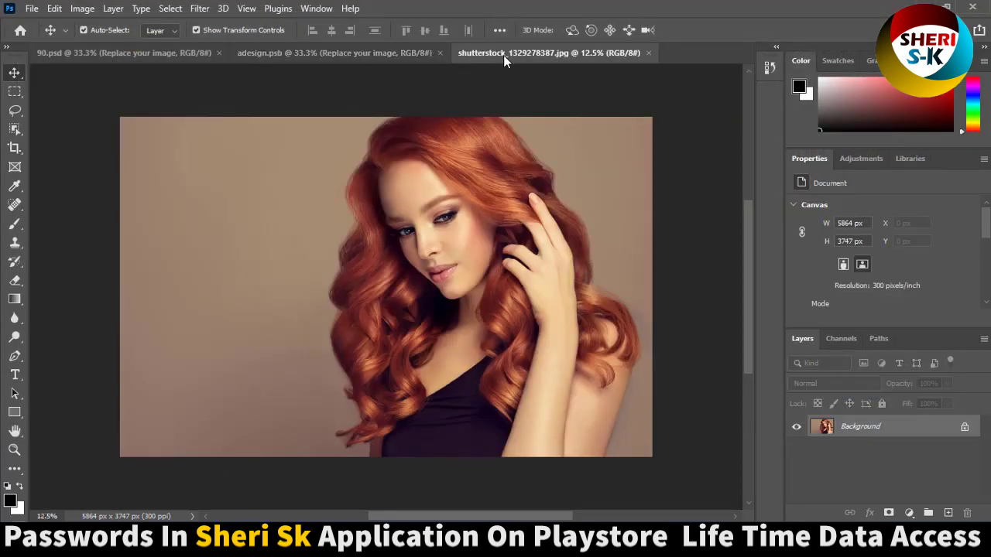
# Float the red-haired photo in its own window, clear the placed layer, and bring up the photo's options.
pyautogui.moveTo(504, 54)
pyautogui.mouseDown()
pyautogui.moveTo(724, 256)
pyautogui.moveTo(792, 265)
pyautogui.moveTo(343, 258)
pyautogui.moveTo(403, 256)
pyautogui.mouseUp()
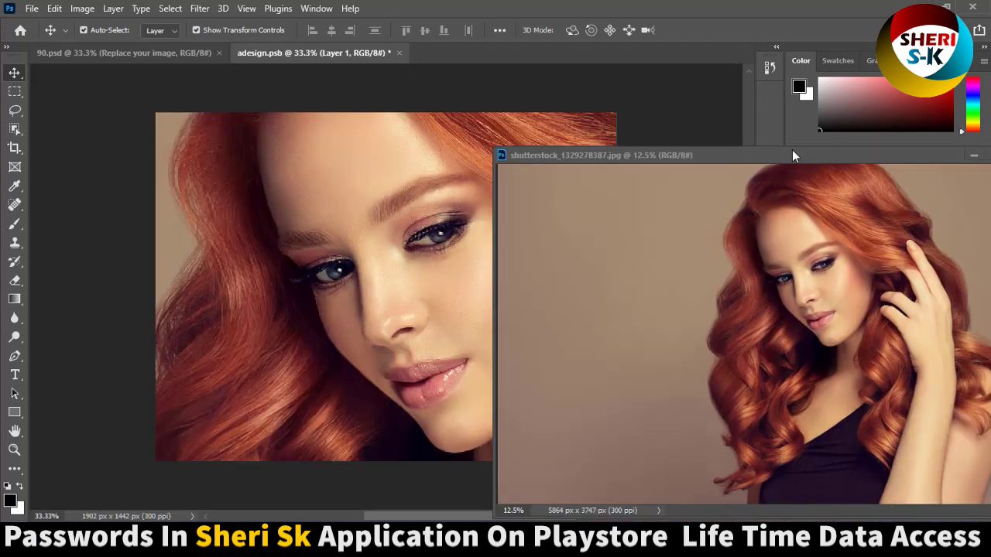
pyautogui.moveTo(528, 160); pyautogui.dragTo(164, 161)
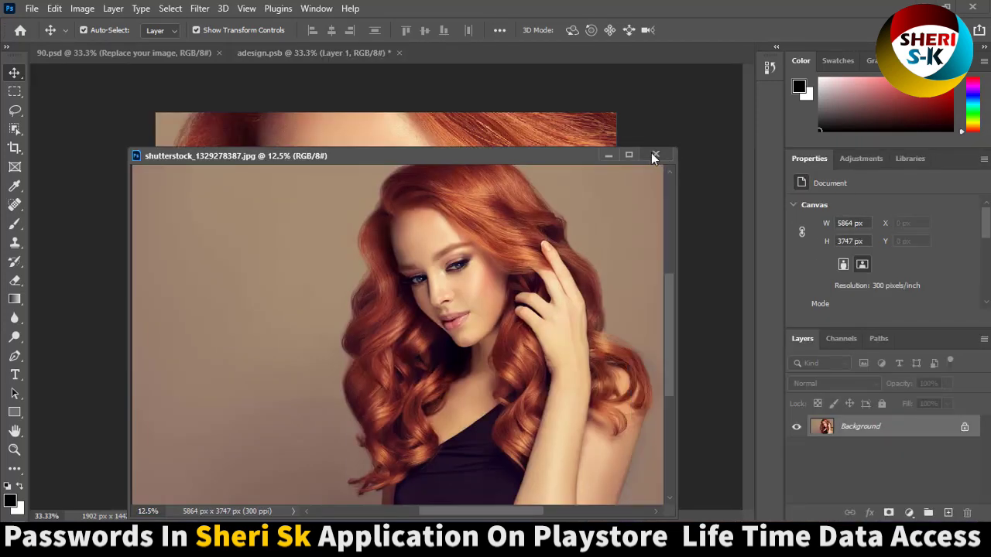
pyautogui.click(516, 139)
pyautogui.press('Delete')
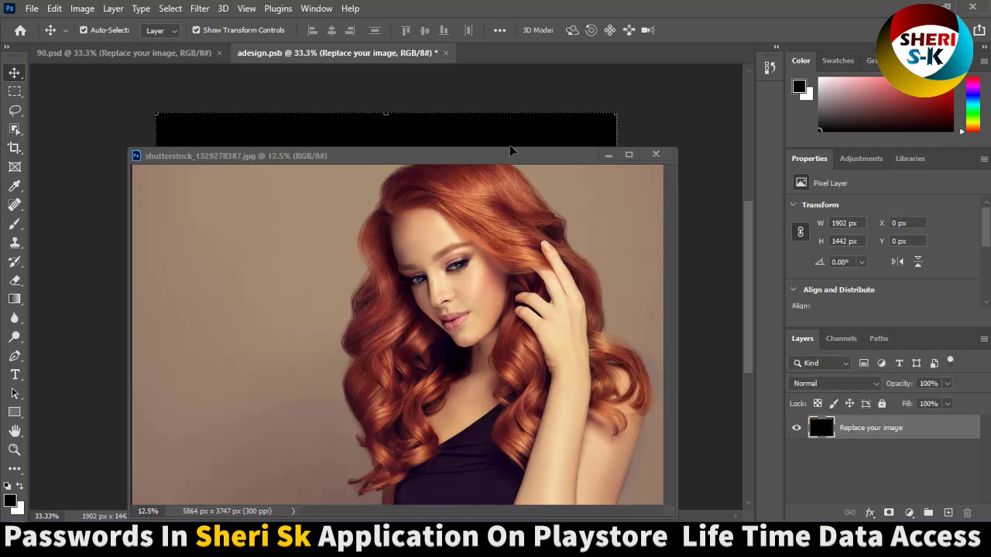
pyautogui.rightClick(509, 156)
# Resize the red-haired photo to 2000 px wide.
pyautogui.click(546, 179)
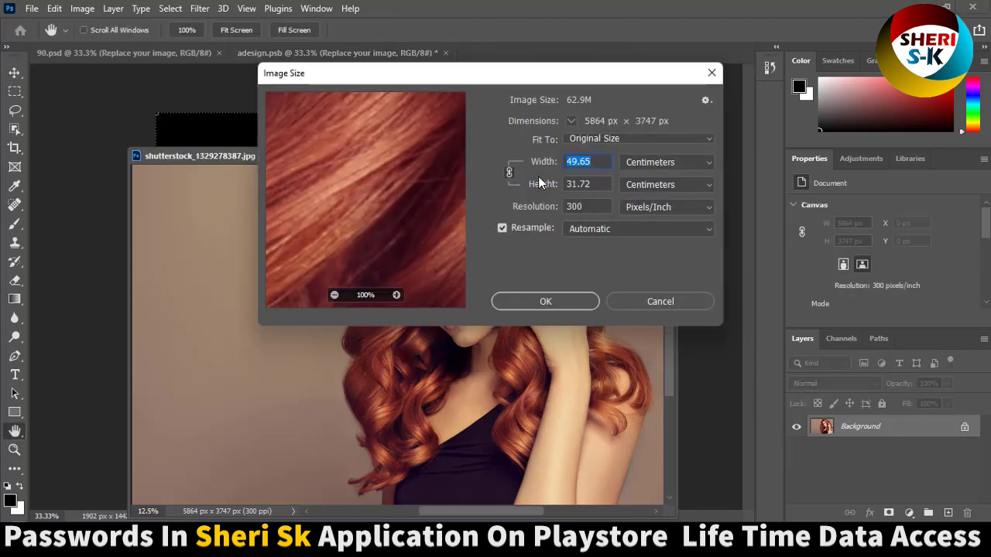
pyautogui.click(681, 163)
pyautogui.click(648, 192)
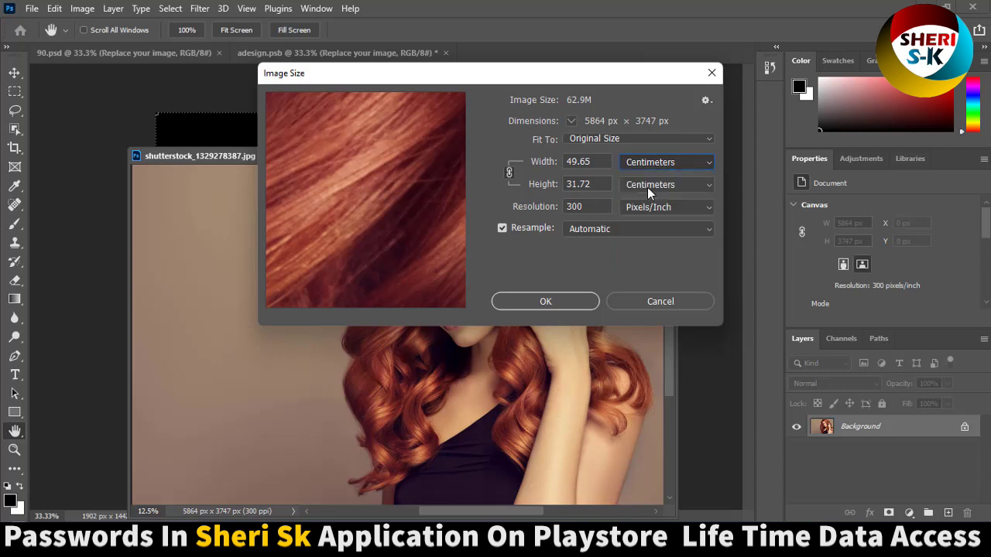
pyautogui.click(601, 163)
pyautogui.write('2000')
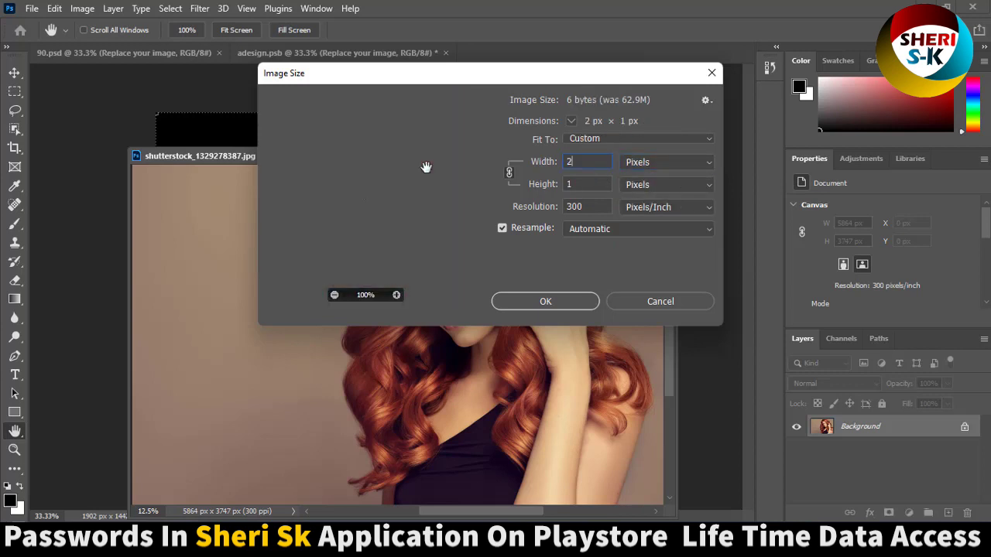
pyautogui.press('Return')
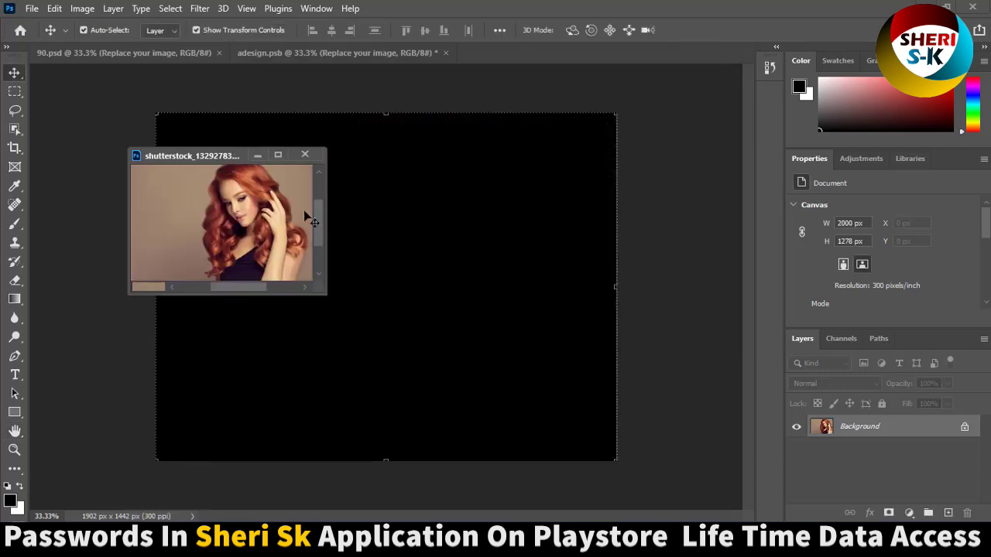
# Place the portrait in adesign.psb, close the original unsaved, scale it to fill, and save.
pyautogui.moveTo(281, 221)
pyautogui.mouseDown()
pyautogui.moveTo(452, 244)
pyautogui.moveTo(377, 257)
pyautogui.mouseUp()
pyautogui.click(305, 155)
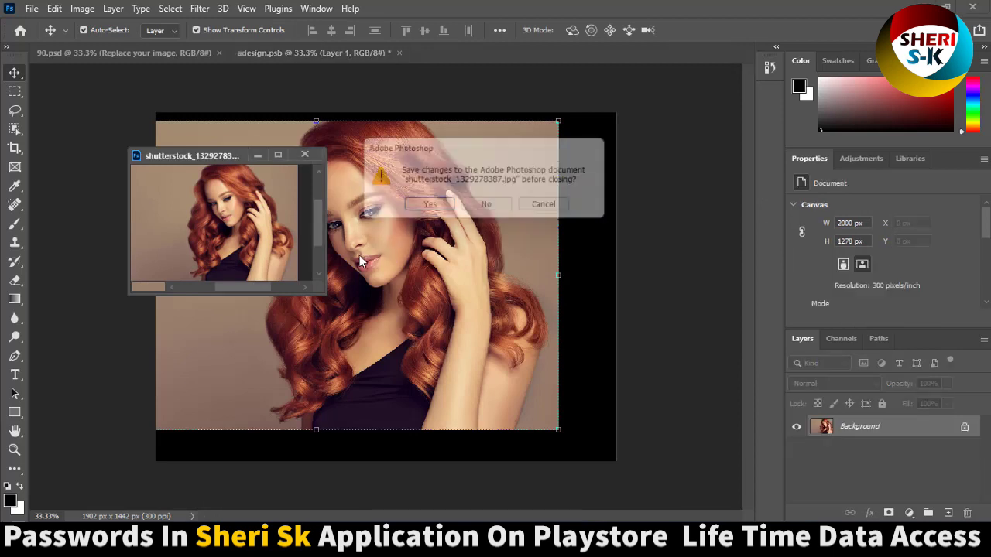
pyautogui.click(514, 210)
pyautogui.moveTo(421, 269); pyautogui.dragTo(421, 261)
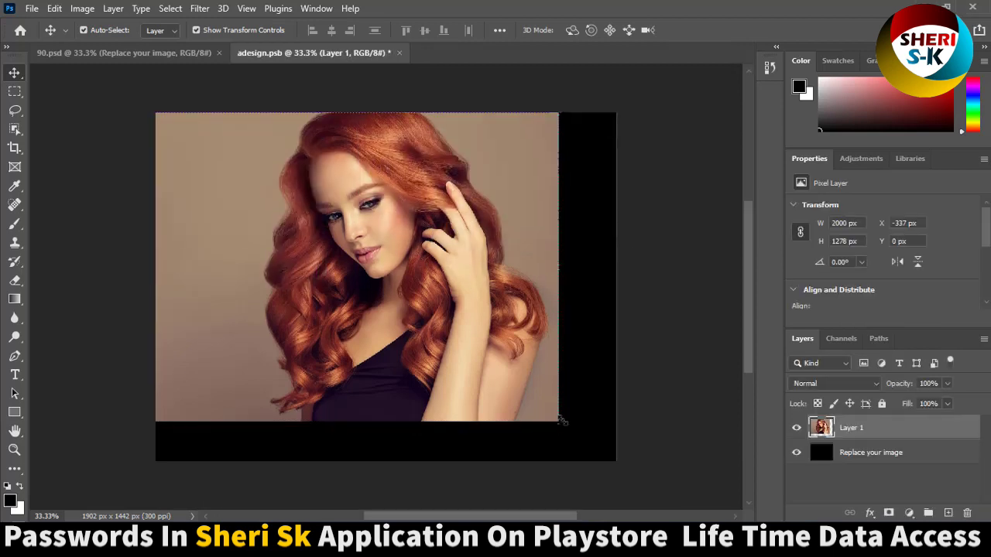
pyautogui.hotkey('ctrl', 't')
pyautogui.moveTo(558, 423); pyautogui.dragTo(629, 455)
pyautogui.press('Return')
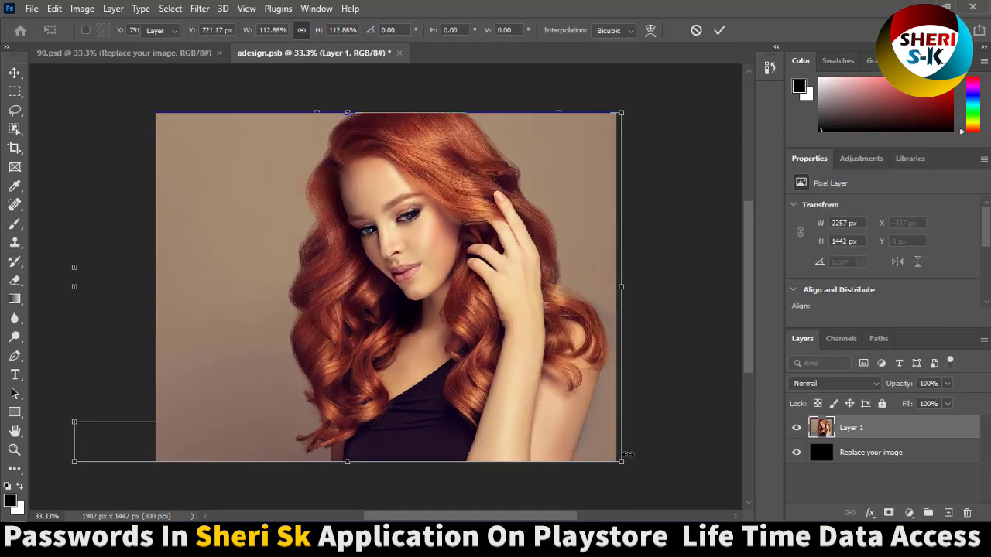
pyautogui.hotkey('ctrl', 's')
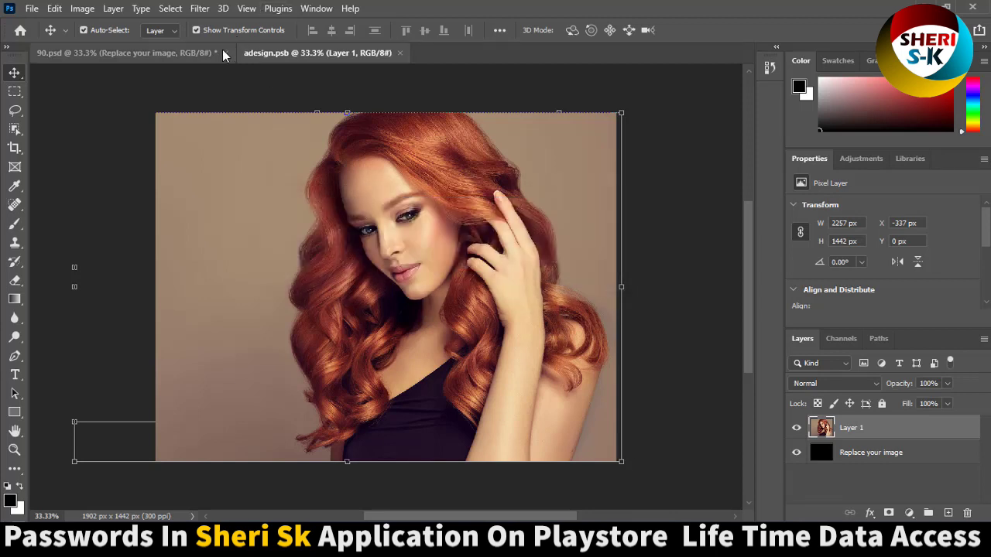
# View the red-haired painting in 90.psd, then close adesign.psb and 90.psd, discarding changes.
pyautogui.click(178, 53)
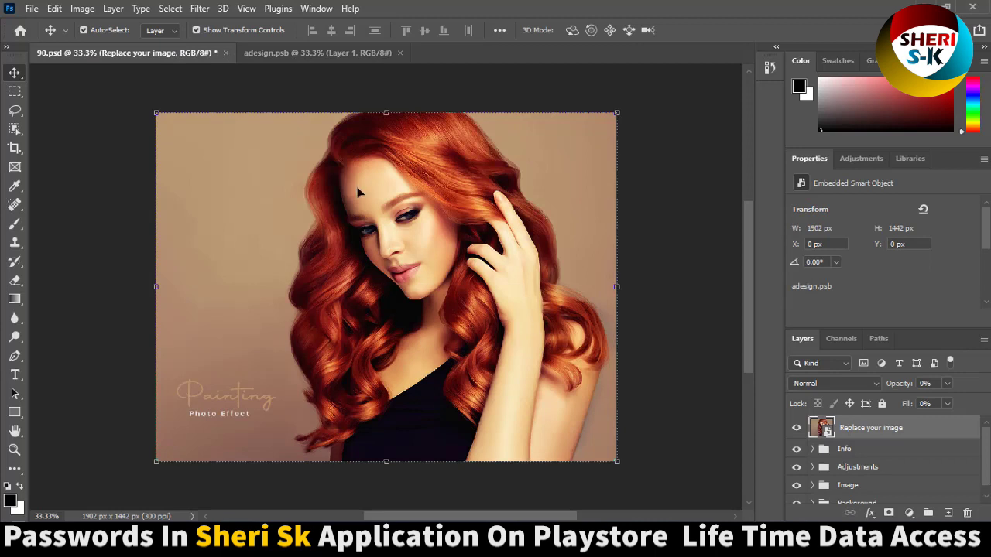
pyautogui.click(400, 52)
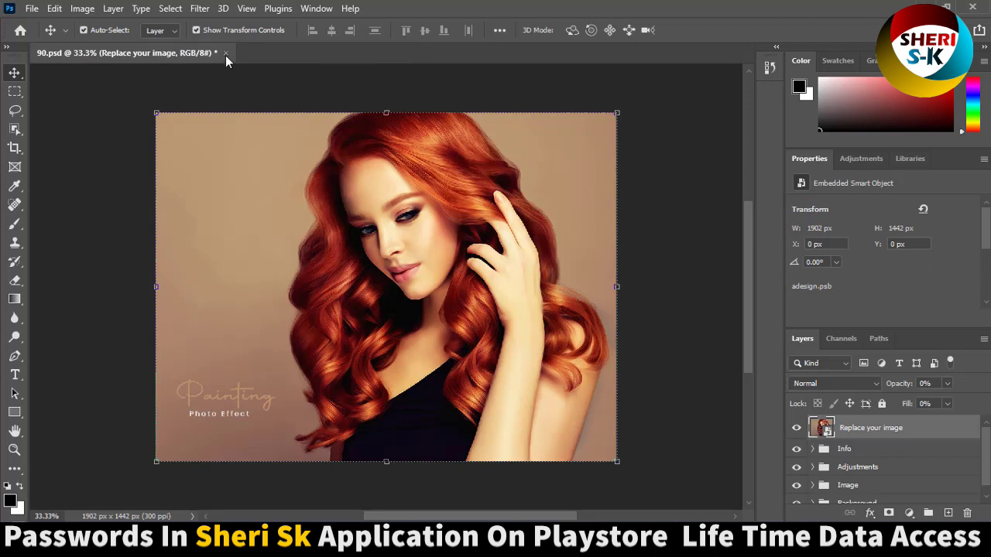
pyautogui.click(225, 53)
pyautogui.click(495, 211)
# Back in File Explorer, scroll to the end of the bundle folder and open TAR0458.psd.
pyautogui.hotkey('alt', 'Tab')
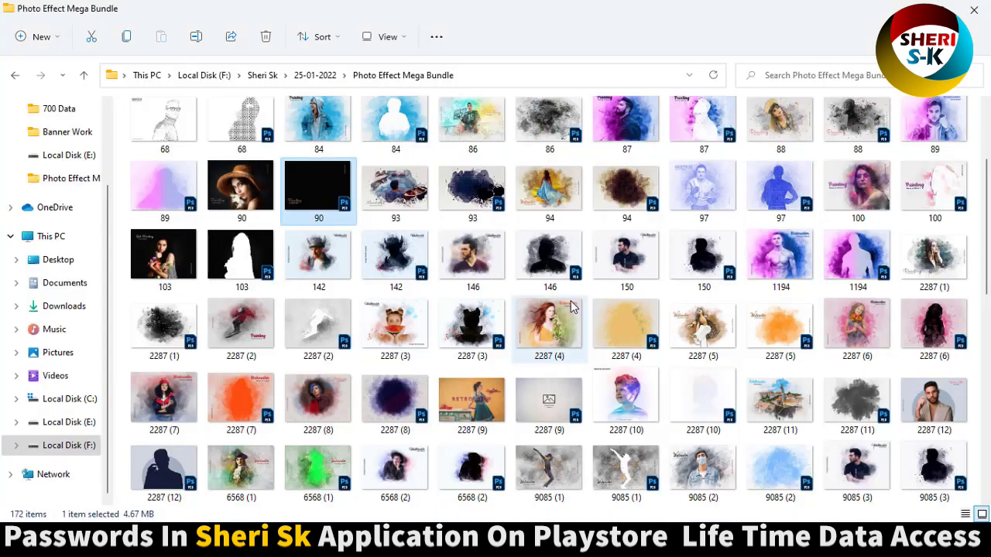
pyautogui.scroll(-5, 571, 286)
pyautogui.scroll(-2, 571, 279)
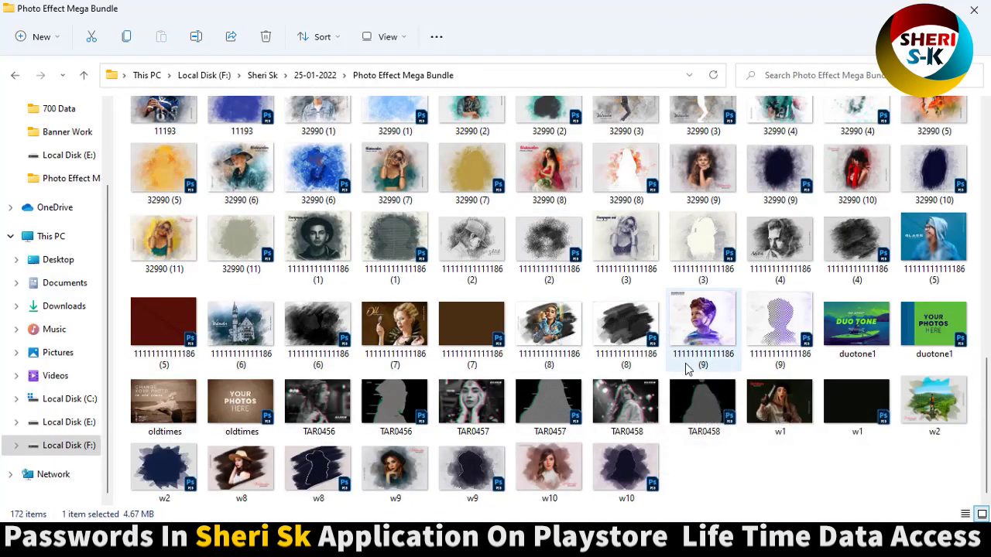
pyautogui.click(610, 332)
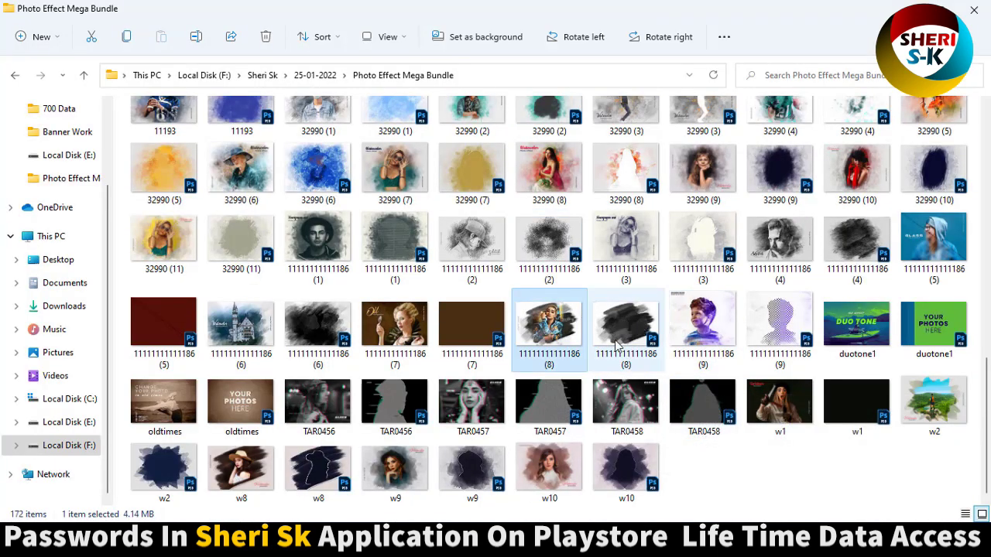
pyautogui.click(549, 403)
pyautogui.click(626, 402)
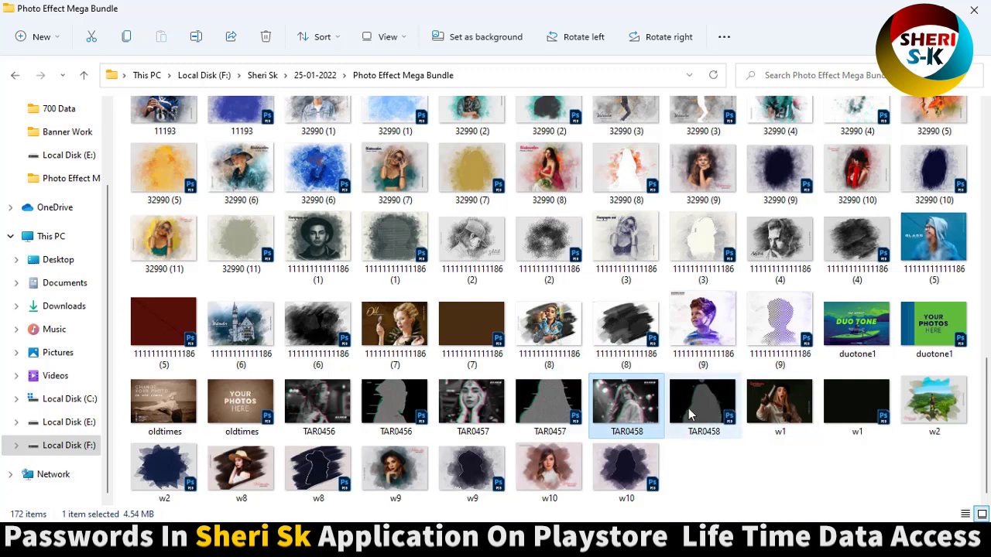
pyautogui.click(699, 433)
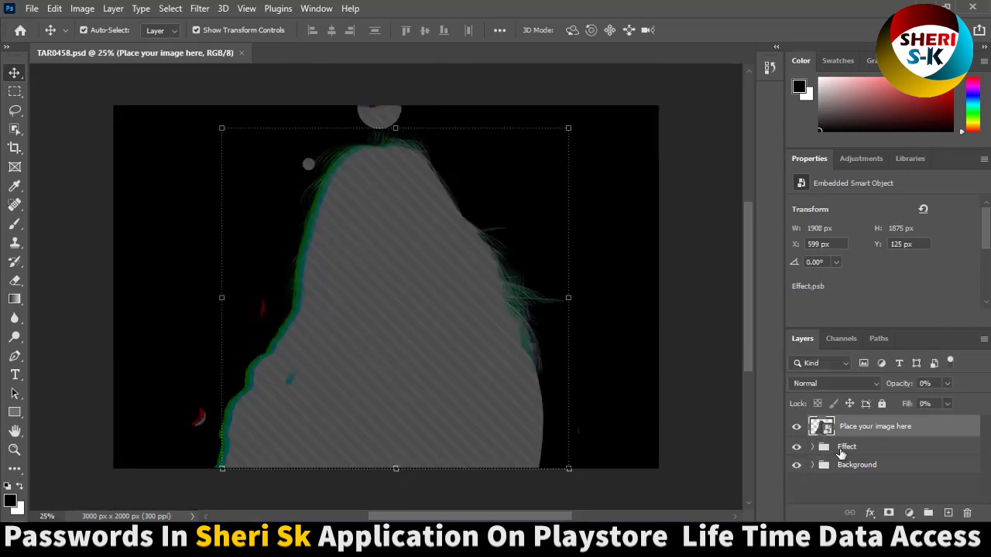
# In the Effect smart object, swap the 'Image here' silhouette for an empty layer.
pyautogui.doubleClick(822, 427)
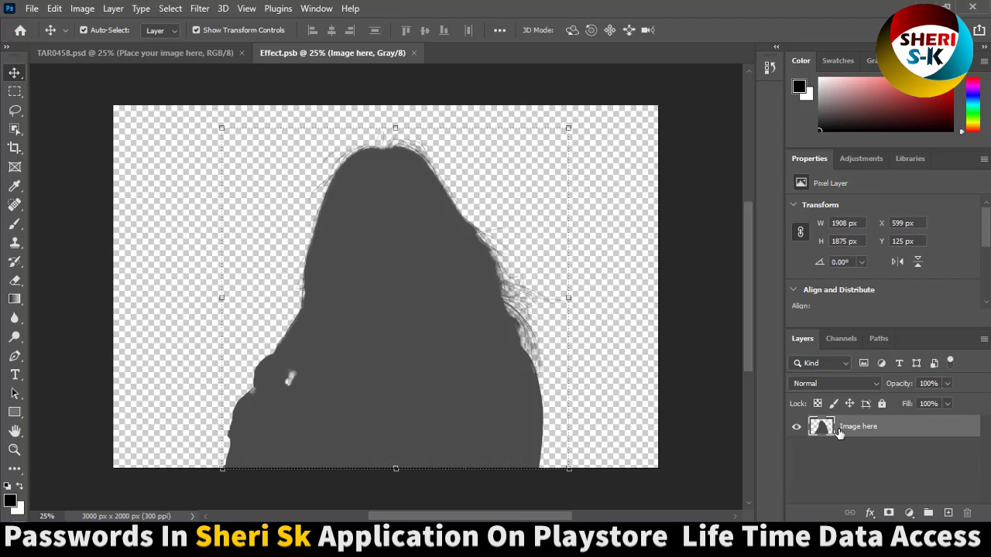
pyautogui.click(944, 513)
pyautogui.click(870, 453)
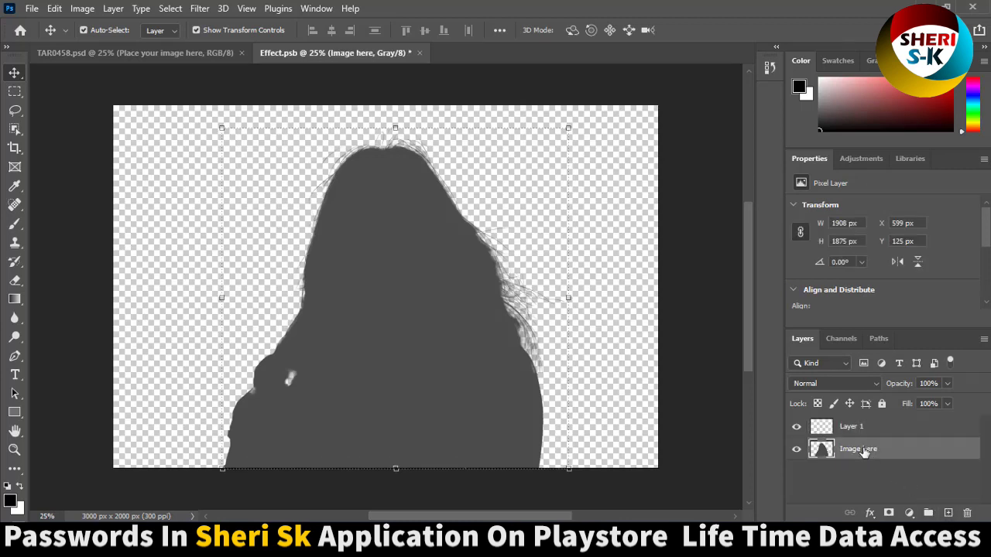
pyautogui.press('Delete')
# Open the AdobeStock_296792867 portrait photo.
pyautogui.click(31, 10)
pyautogui.click(40, 37)
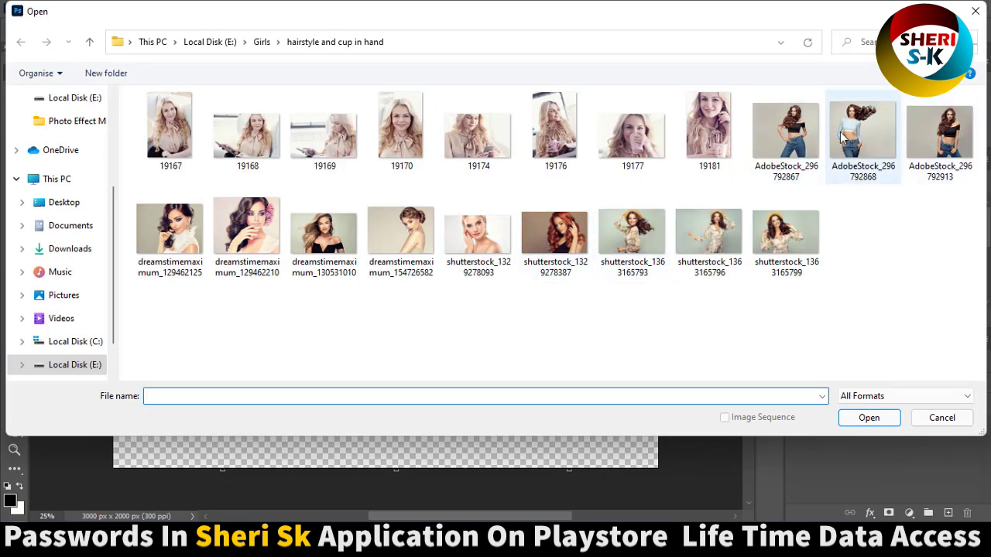
pyautogui.doubleClick(786, 132)
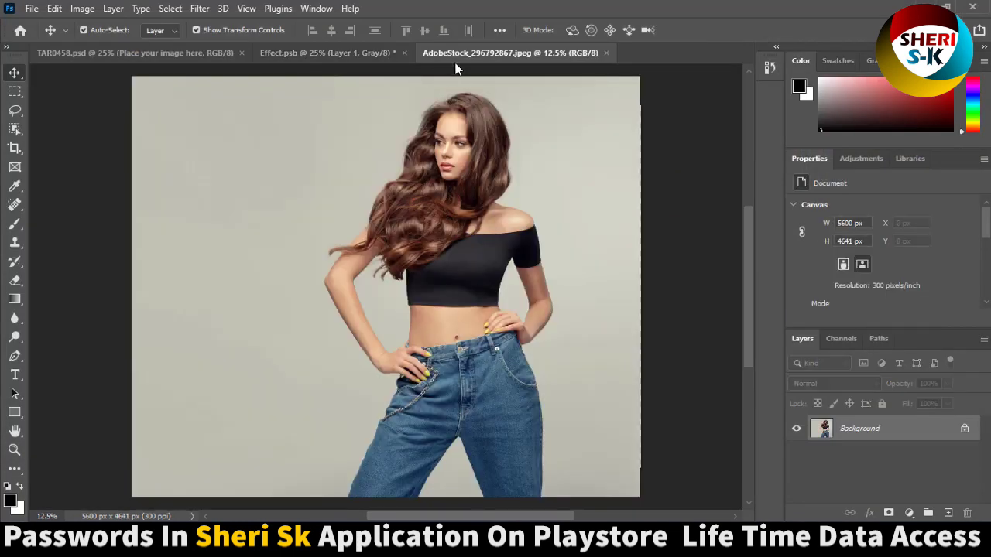
# Float the jeans portrait in its own window and resize it to 2000 px wide.
pyautogui.moveTo(469, 53); pyautogui.dragTo(470, 119)
pyautogui.rightClick(472, 119)
pyautogui.click(491, 137)
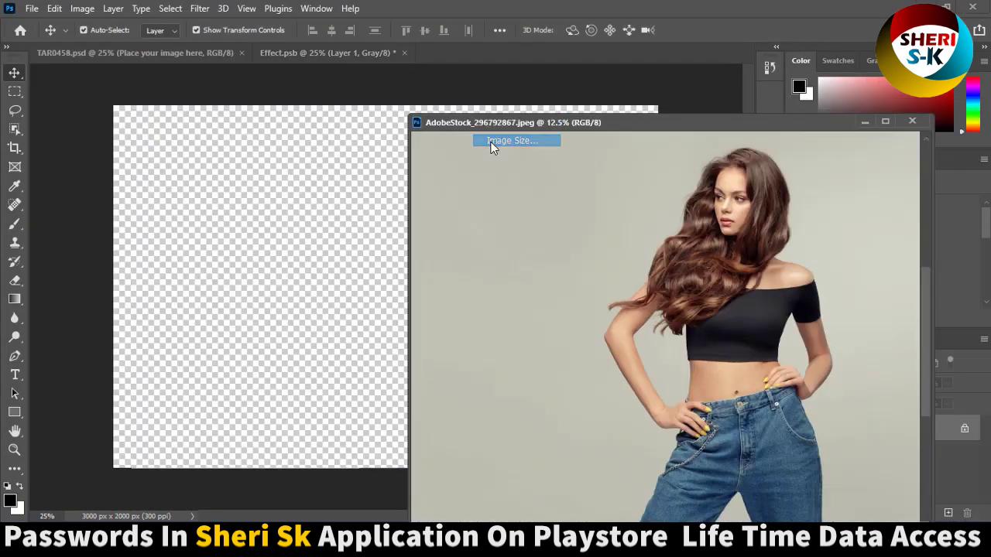
pyautogui.write('12')
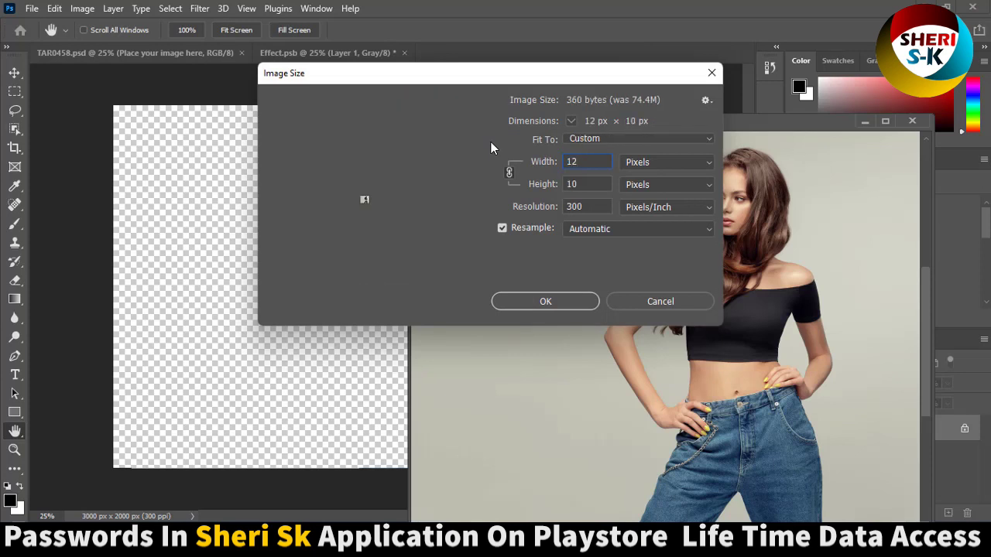
pyautogui.press('BackSpace')
pyautogui.press('BackSpace')
pyautogui.write('20')
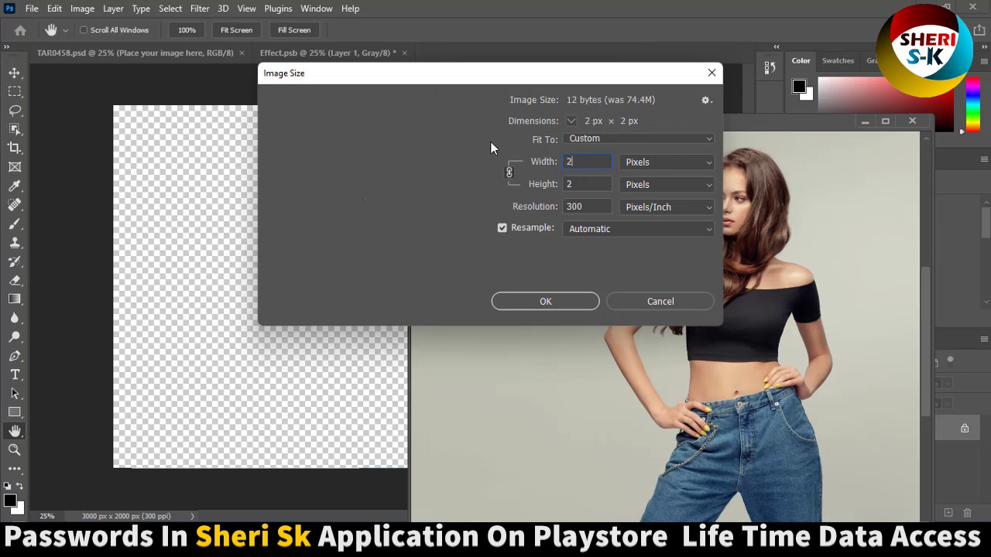
pyautogui.write('00')
pyautogui.press('Return')
# Drag the portrait into the Effect document and close the stock photo without saving.
pyautogui.press('v')
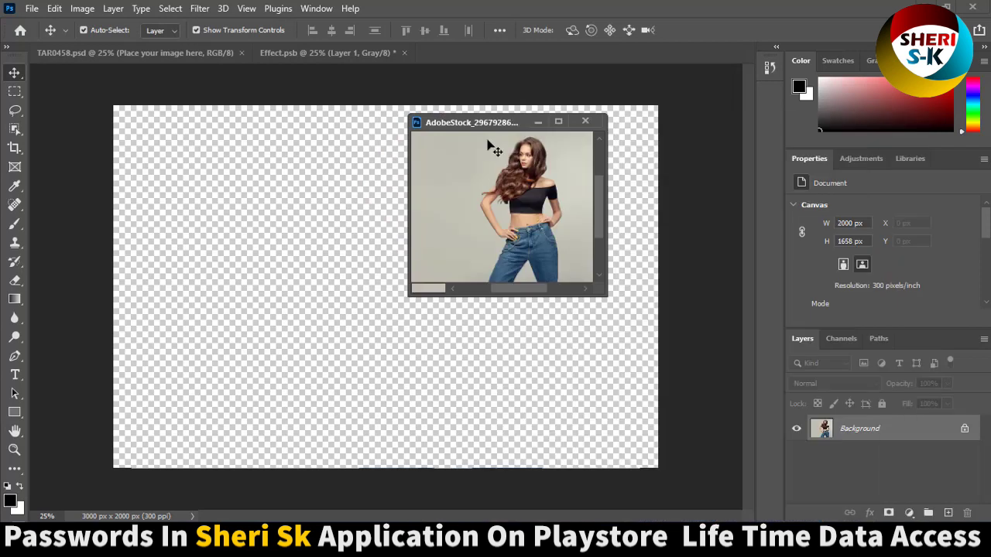
pyautogui.moveTo(541, 180)
pyautogui.mouseDown()
pyautogui.moveTo(384, 259)
pyautogui.moveTo(322, 255)
pyautogui.mouseUp()
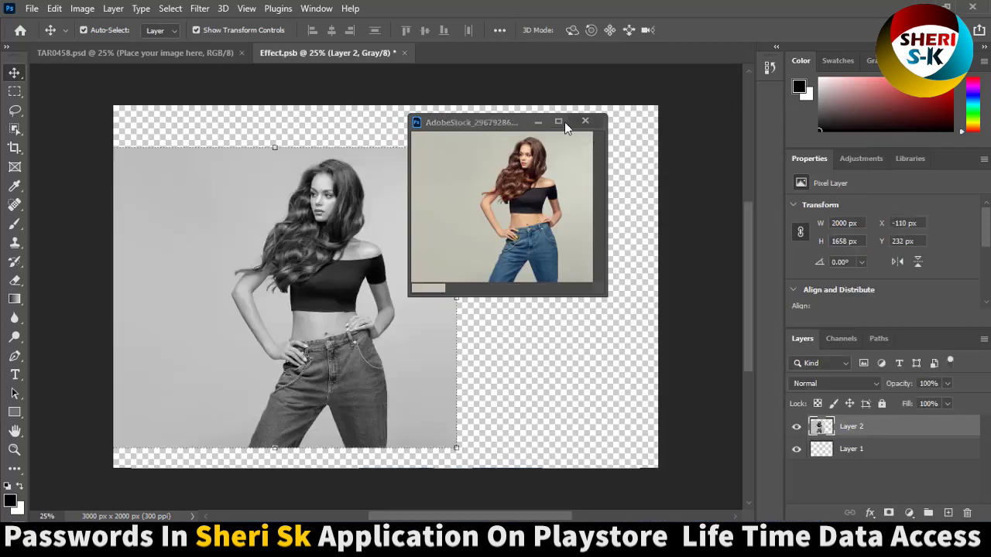
pyautogui.click(585, 122)
pyautogui.click(486, 208)
# Scale the portrait to about 153% so it fills the canvas, then save the smart object.
pyautogui.moveTo(342, 242); pyautogui.dragTo(361, 200)
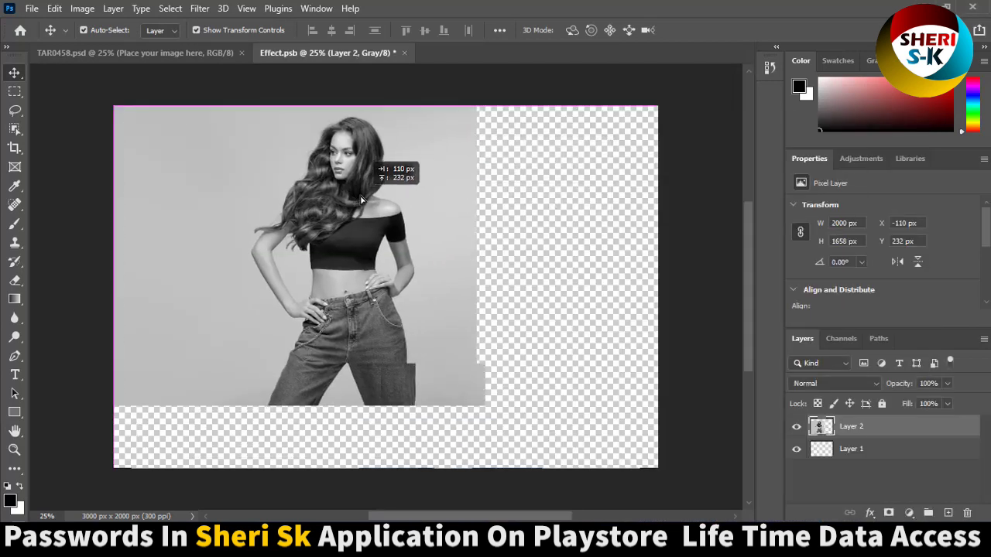
pyautogui.moveTo(475, 406)
pyautogui.mouseDown()
pyautogui.moveTo(643, 503)
pyautogui.moveTo(700, 515)
pyautogui.moveTo(693, 499)
pyautogui.mouseUp()
pyautogui.moveTo(463, 331); pyautogui.dragTo(404, 332)
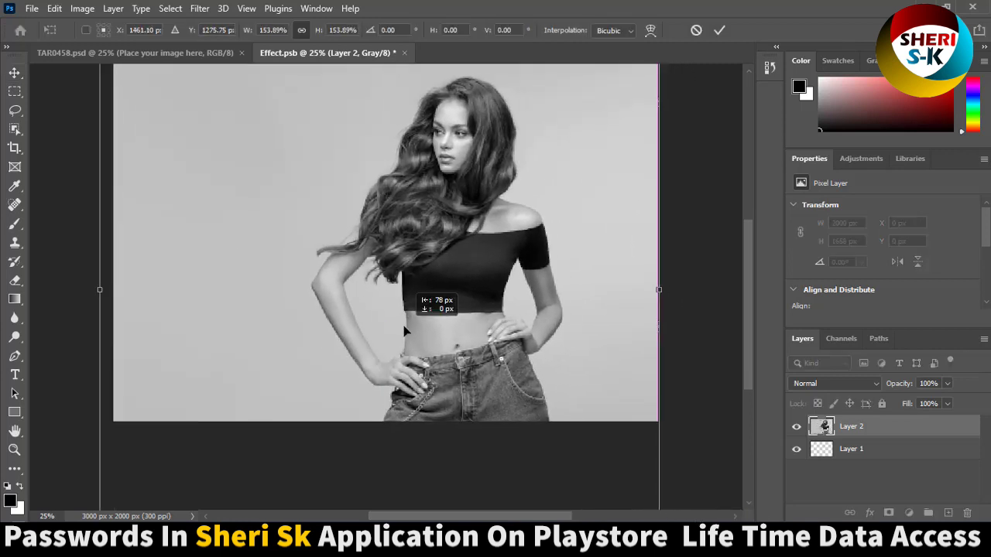
pyautogui.press('Return')
pyautogui.hotkey('ctrl', 's')
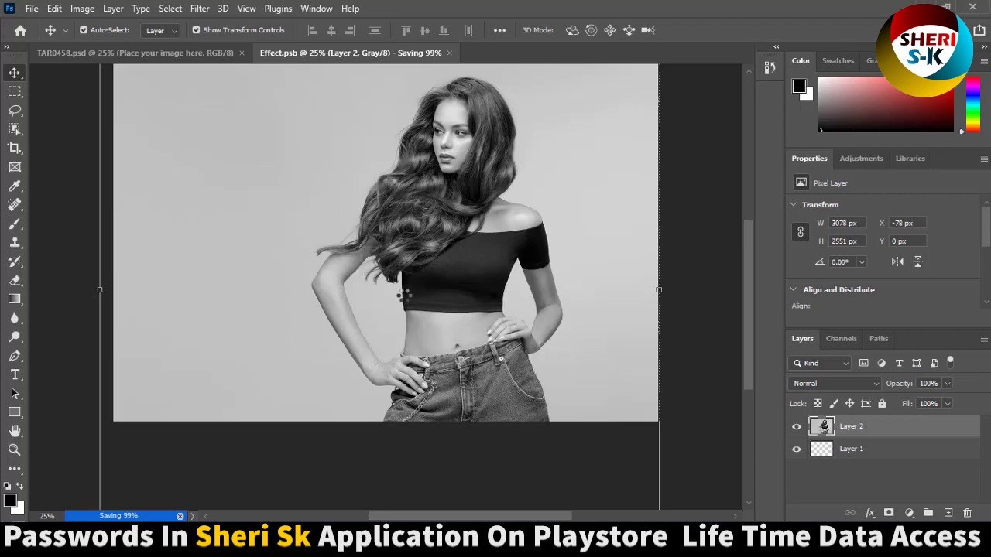
# View the glitch result in TAR0458.psd, then close it and the Effect document without saving.
pyautogui.scroll(1, 375, 186)
pyautogui.click(163, 48)
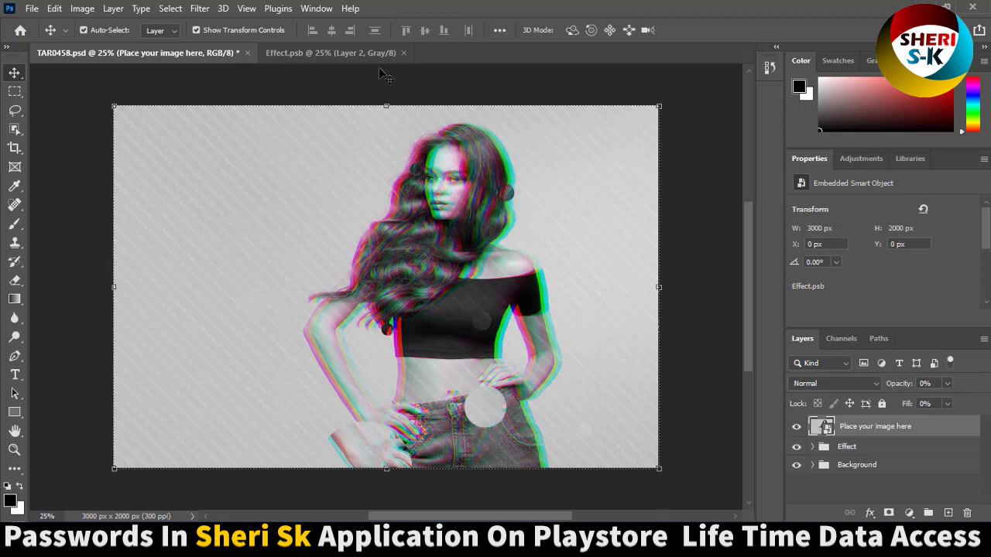
pyautogui.click(404, 52)
pyautogui.click(247, 53)
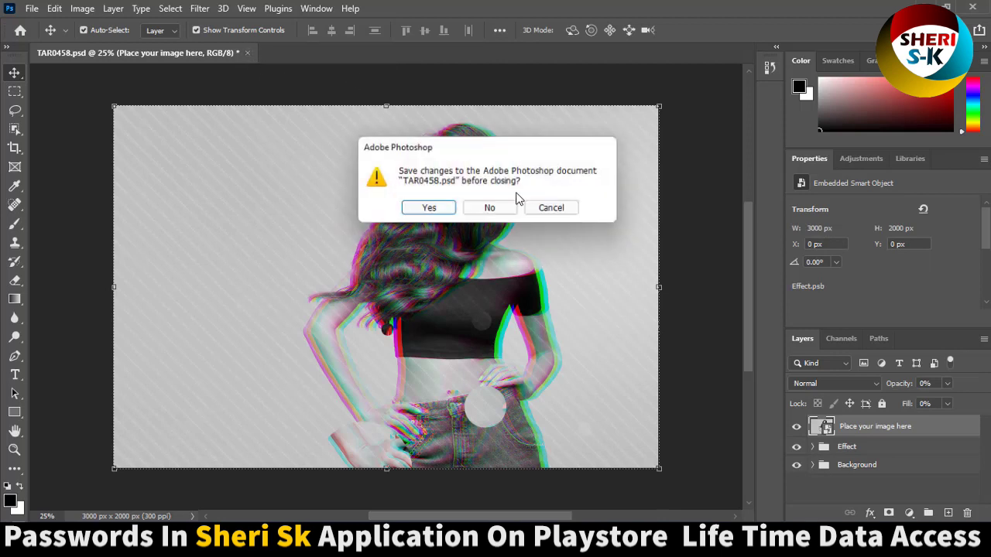
pyautogui.click(487, 206)
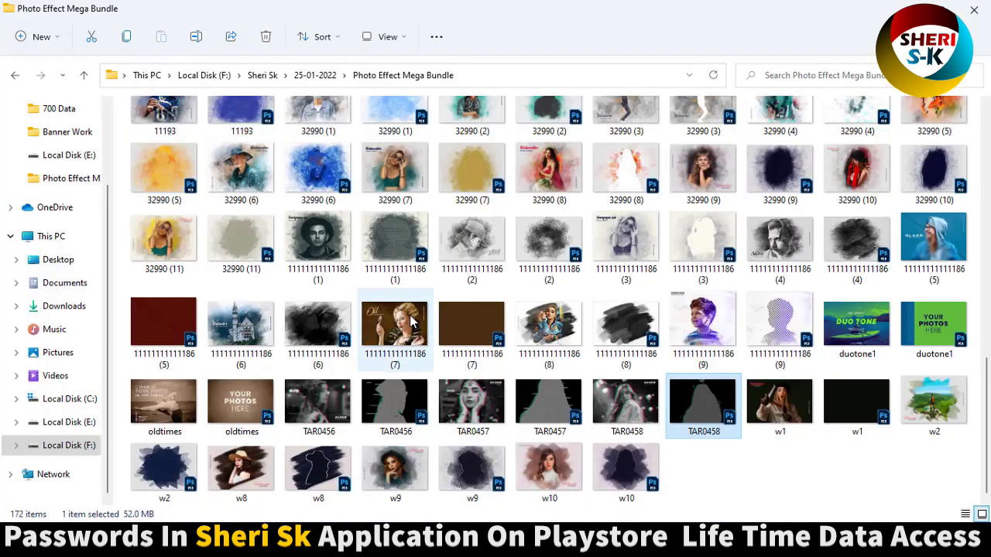
pyautogui.scroll(10, 424, 370)
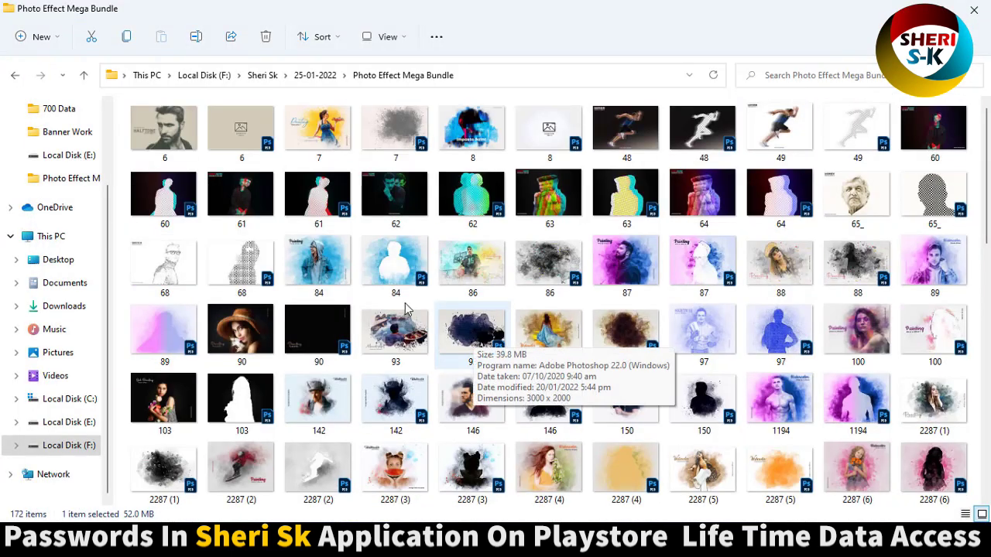
pyautogui.scroll(-10, 378, 294)
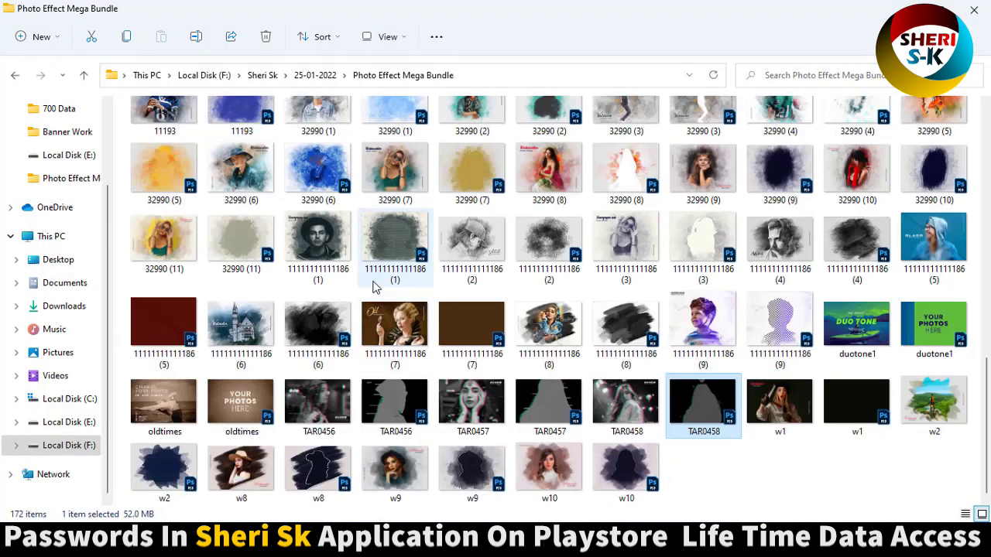
pyautogui.scroll(10, 373, 286)
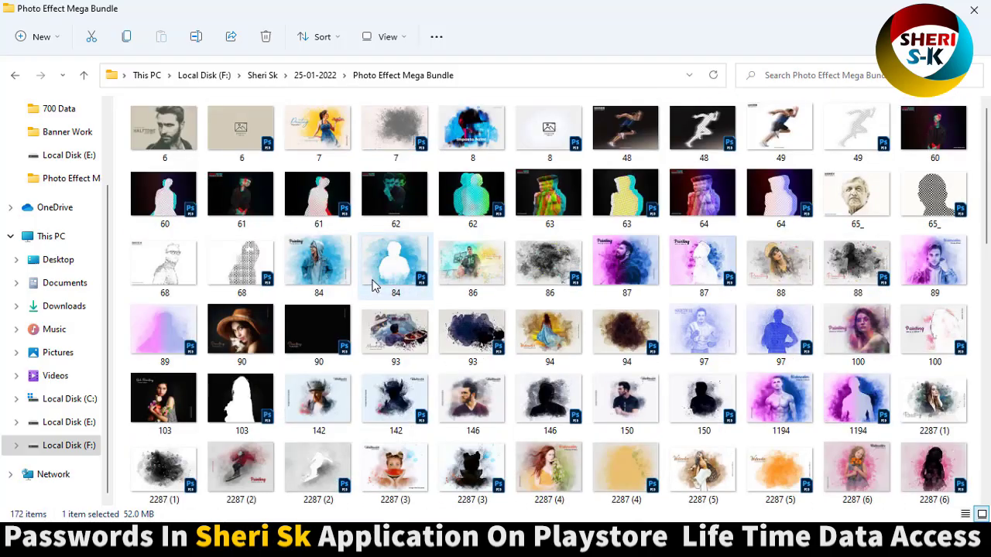